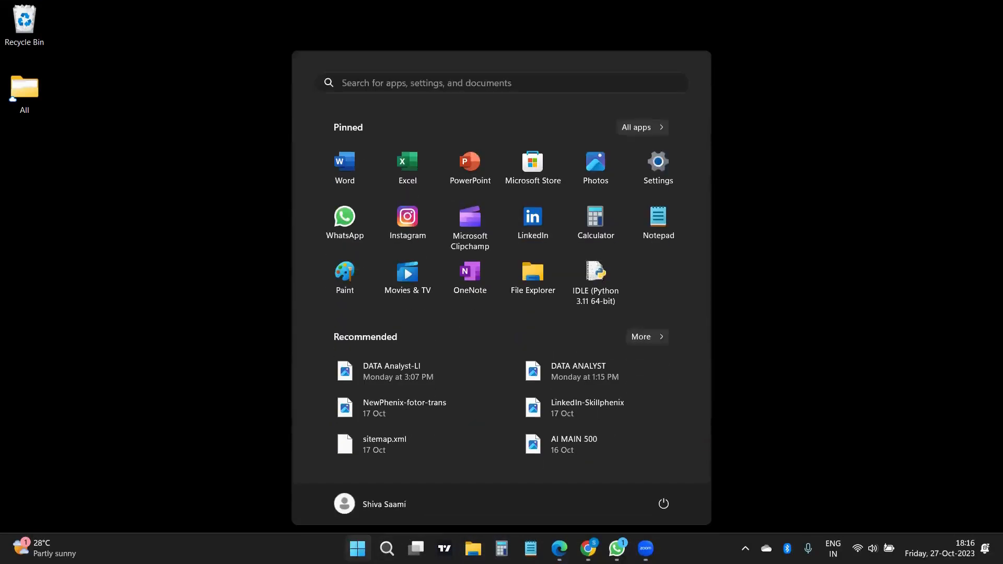
Launch MySQL Installer - Community from the MySQL folder in the list of all installed apps
left_click(573, 127)
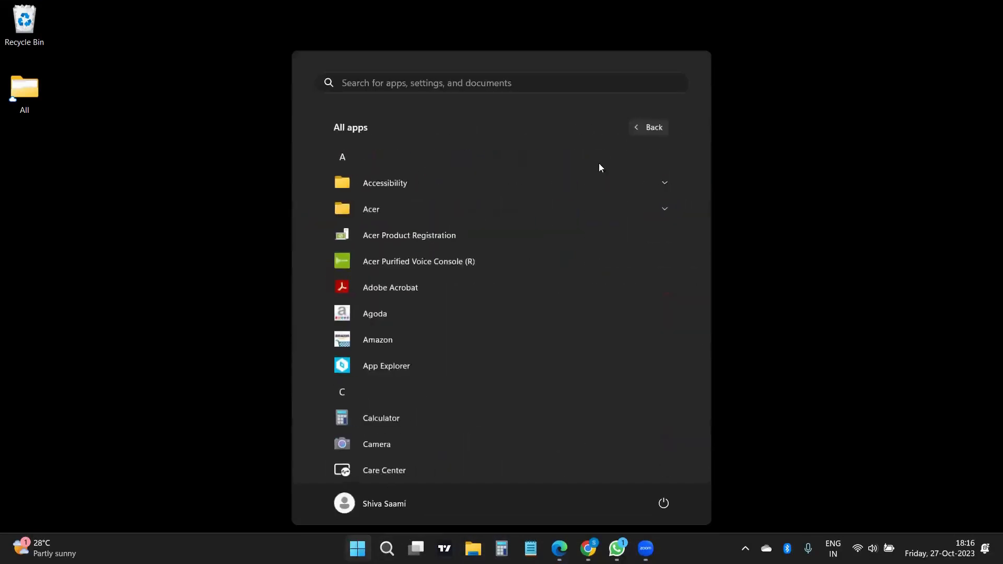
scroll(535, 313, "down", 10)
scroll(535, 315, "down", 8)
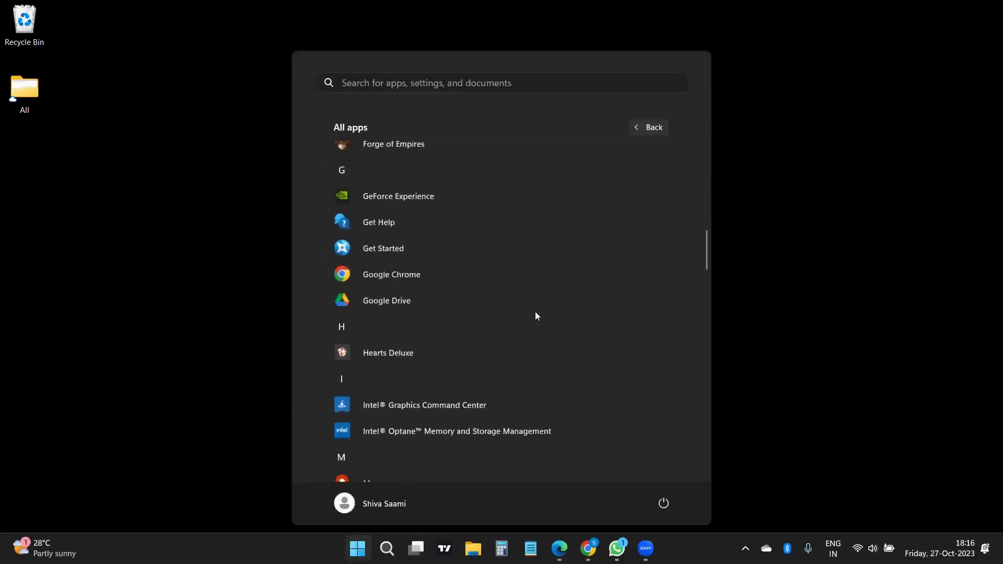
scroll(536, 315, "down", 3)
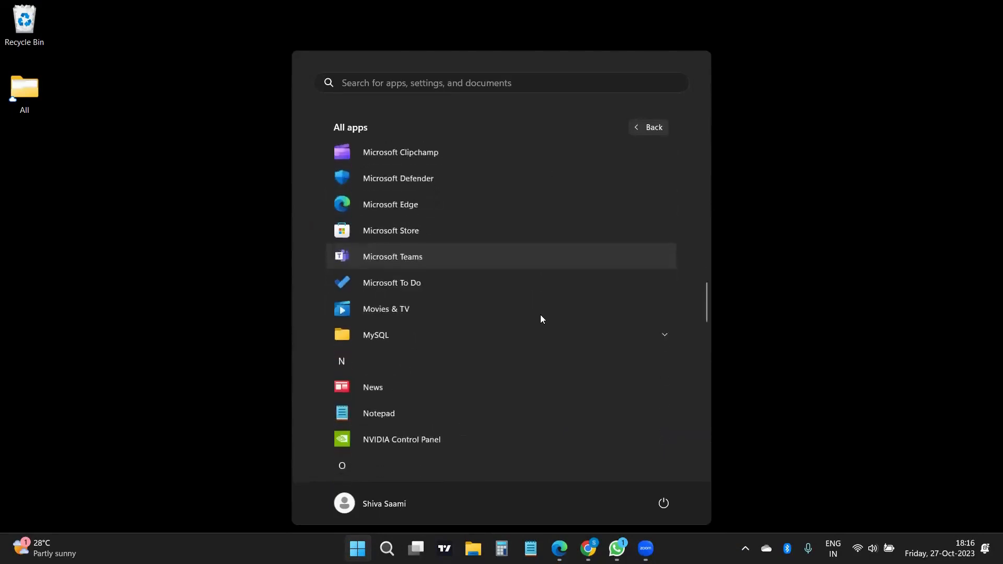
left_click(665, 337)
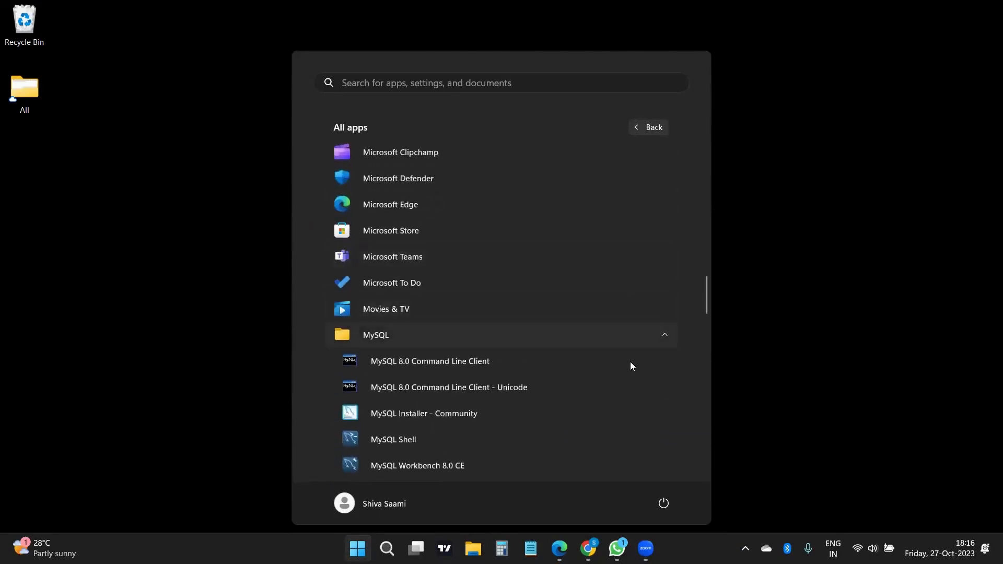
scroll(574, 364, "down", 2)
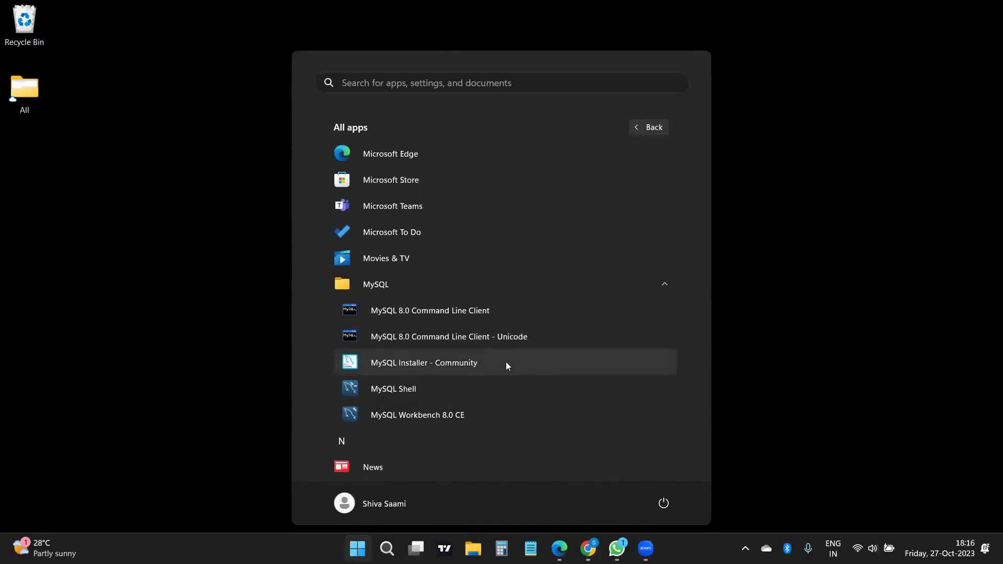
left_click(506, 363)
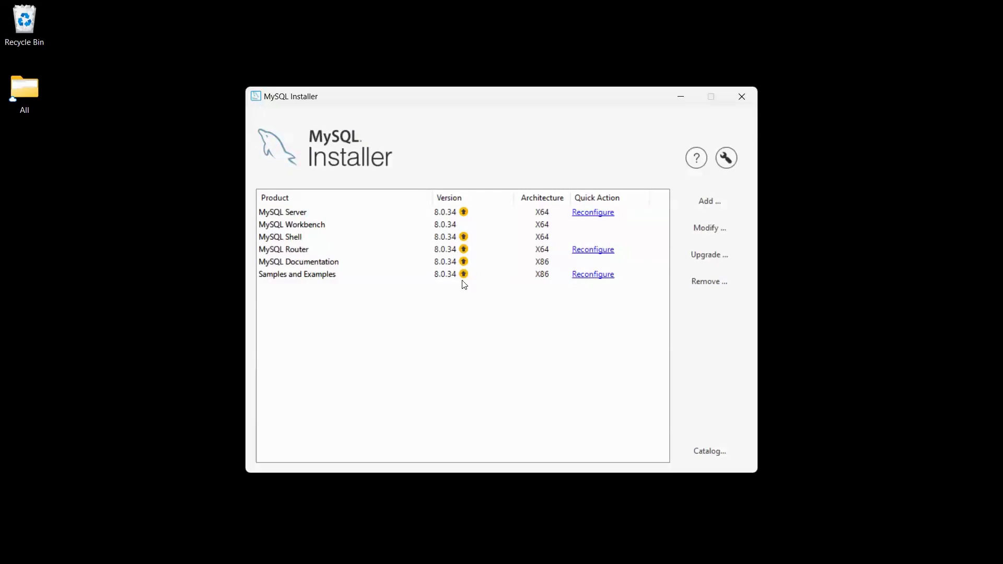
Start product removal and select MySQL Server, Workbench, Shell, Router, Documentation, and Samples and Examples 8.0.34
left_click(716, 287)
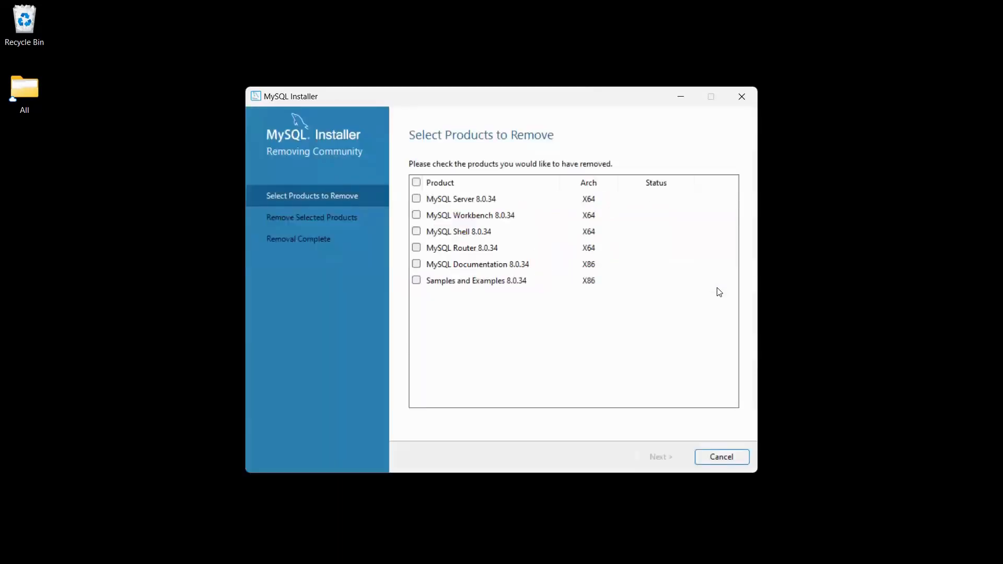
left_click(416, 198)
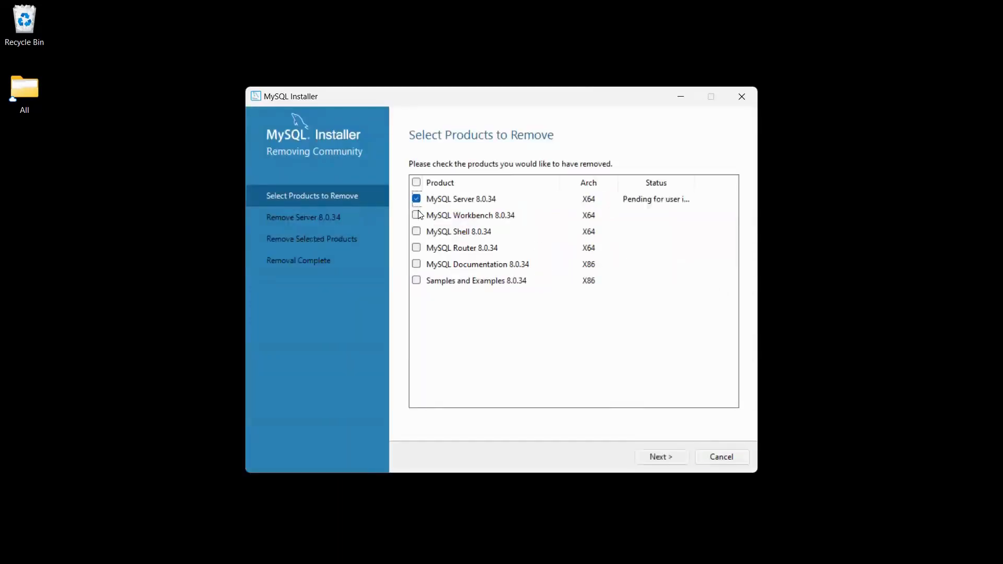
left_click(416, 215)
left_click(416, 231)
left_click(416, 247)
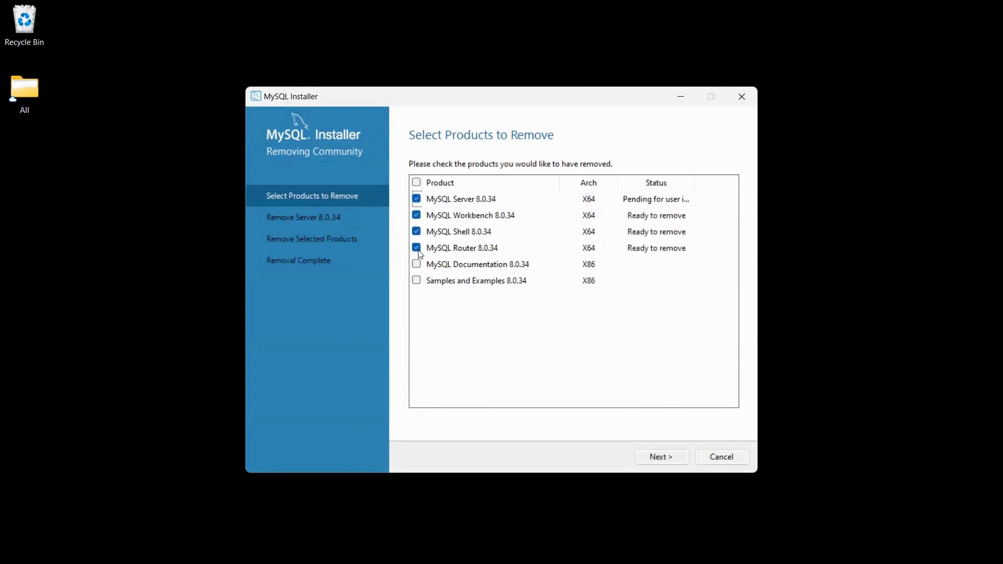
left_click(417, 264)
left_click(416, 281)
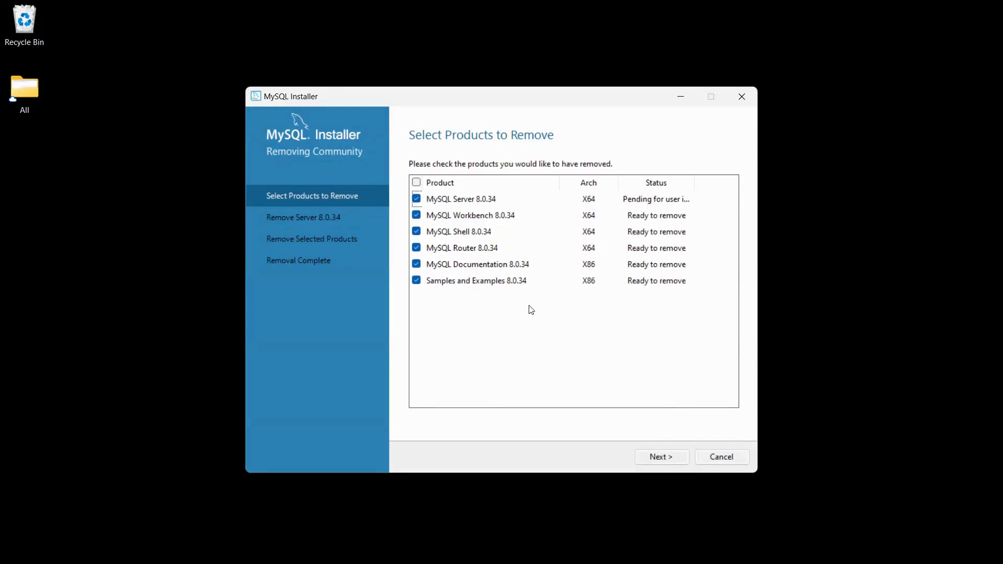
left_click(648, 463)
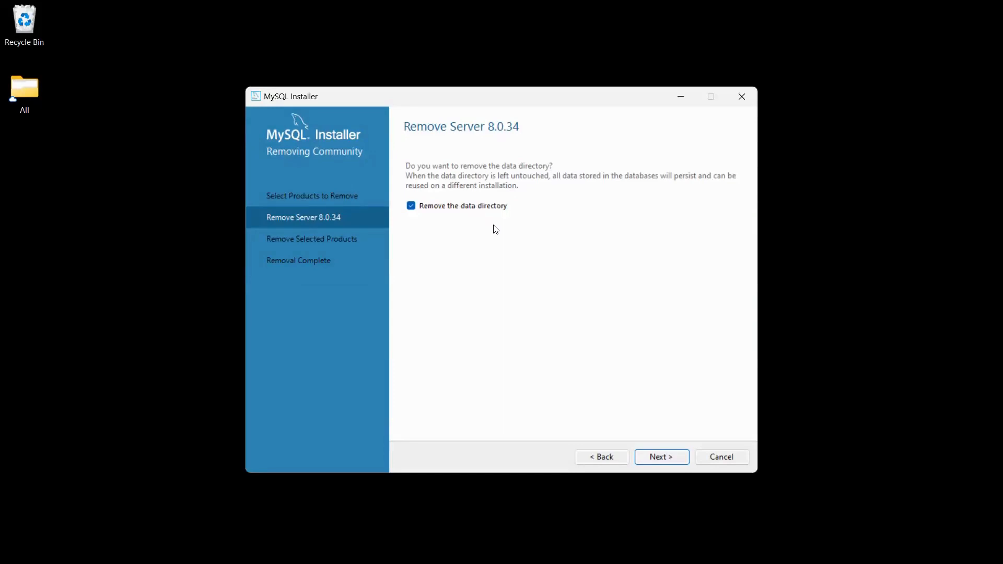
Accept removal of the server's data directory and execute the uninstallation of the selected products
left_click(670, 460)
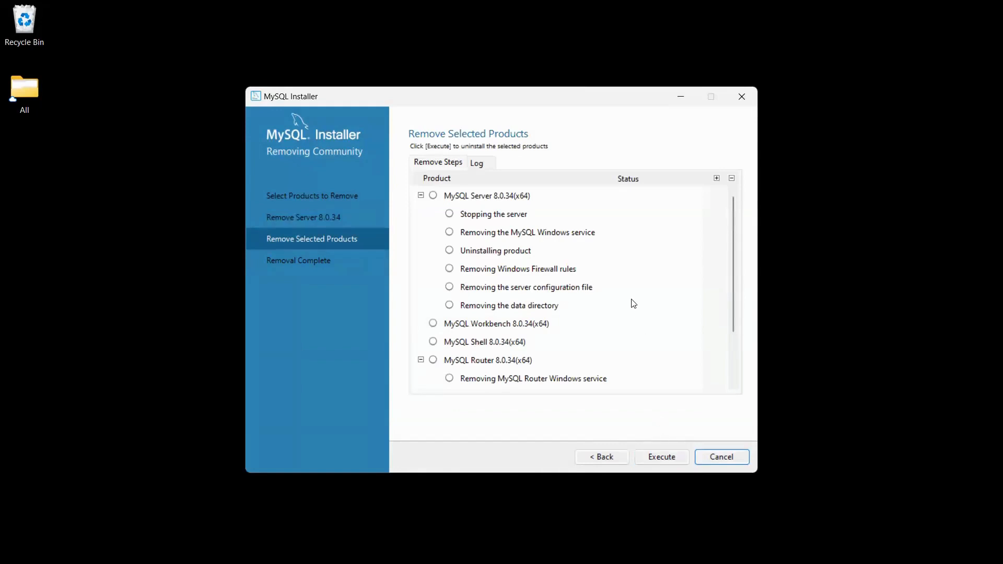
scroll(634, 304, "down", 2)
scroll(633, 303, "up", 2)
left_click(663, 457)
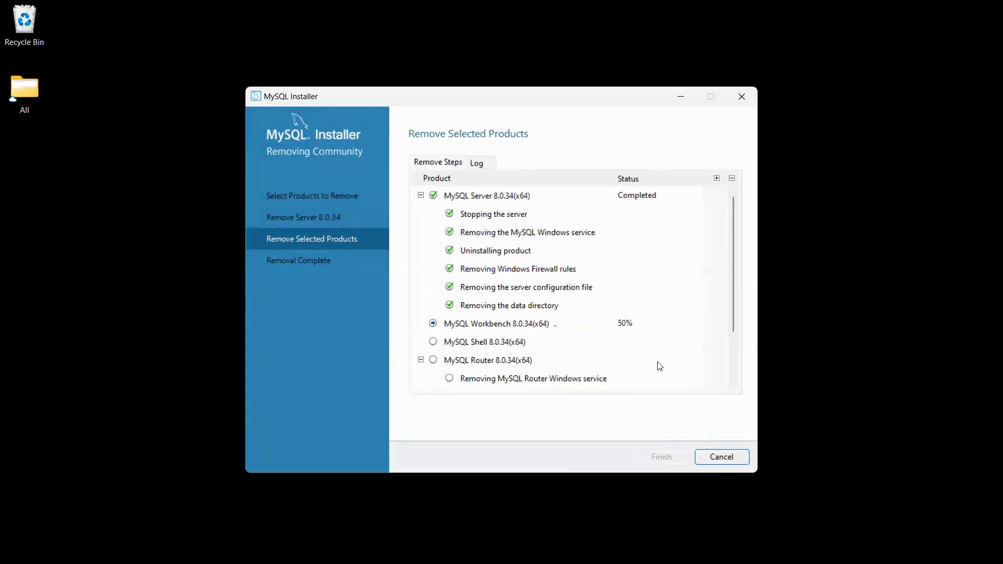
scroll(659, 366, "down", 2)
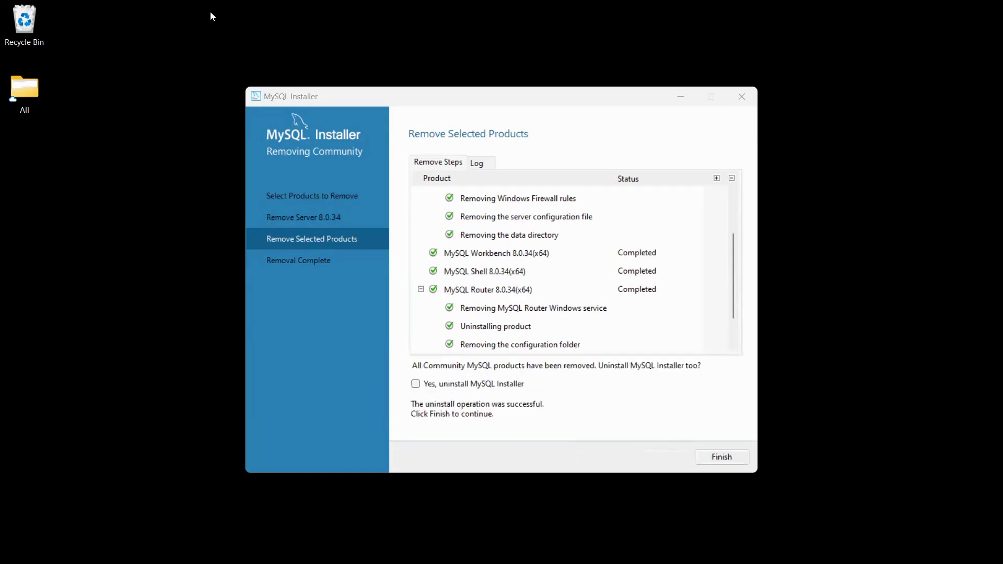
Choose to uninstall MySQL Installer as well and finish the removal wizard
scroll(580, 237, "down", 1)
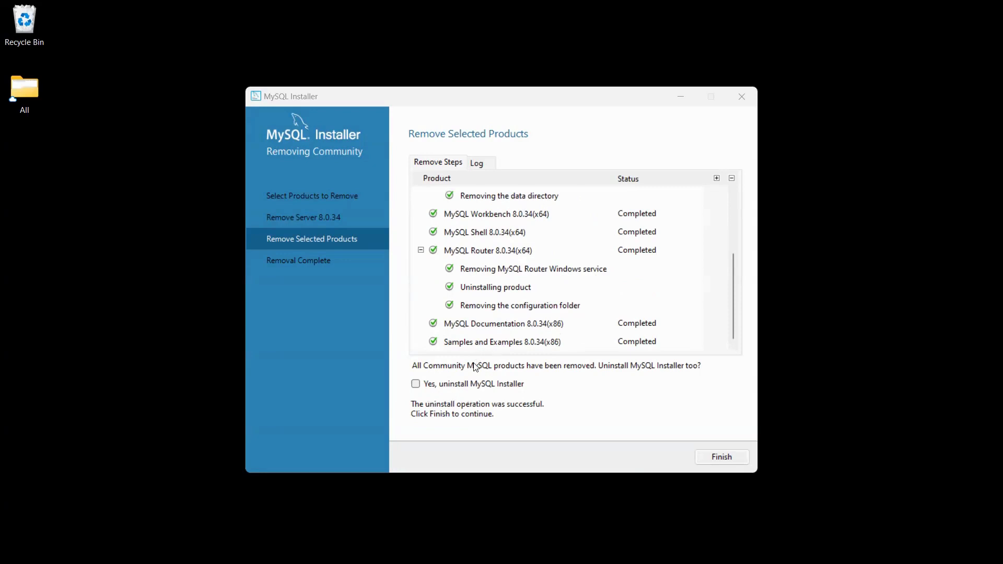
left_click(416, 384)
left_click(720, 459)
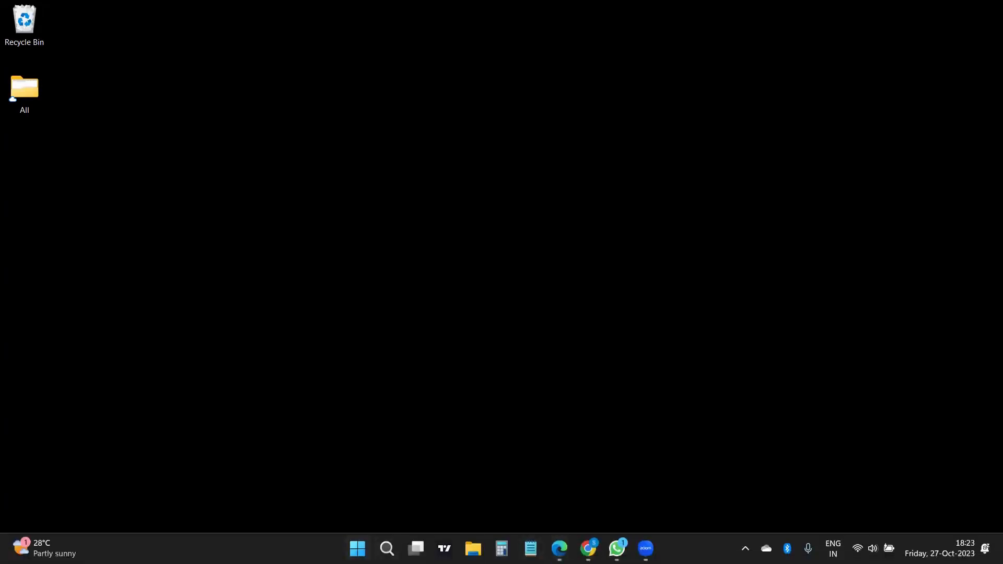
Check the M section of the installed apps list for any remaining MySQL entry
left_click(357, 549)
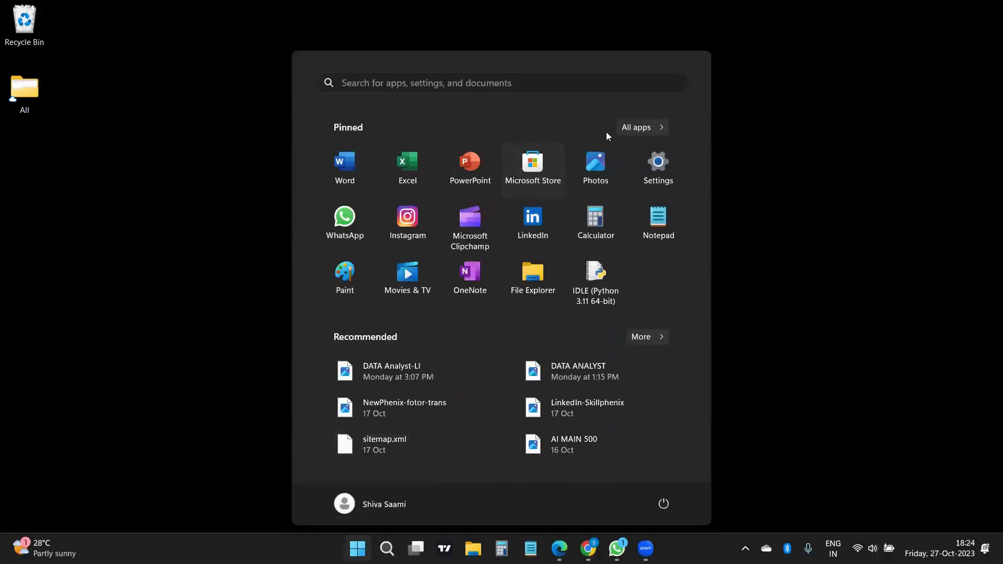
left_click(632, 129)
scroll(548, 318, "down", 3)
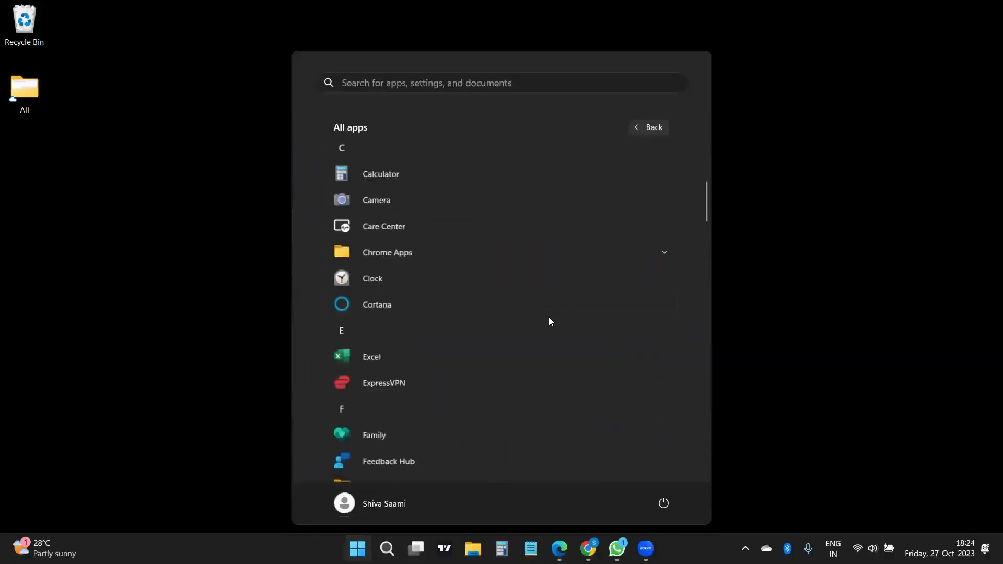
scroll(549, 317, "down", 10)
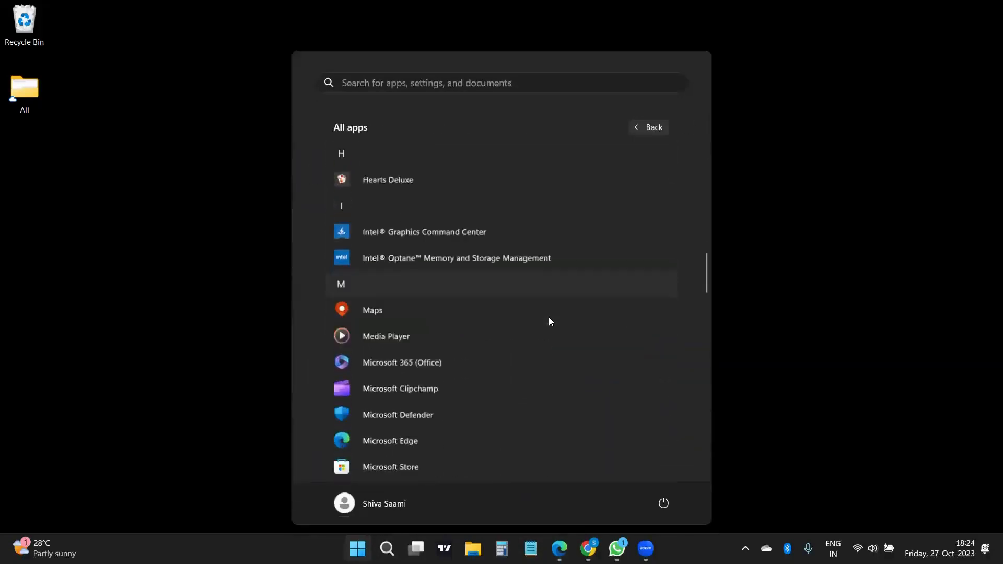
scroll(548, 320, "down", 3)
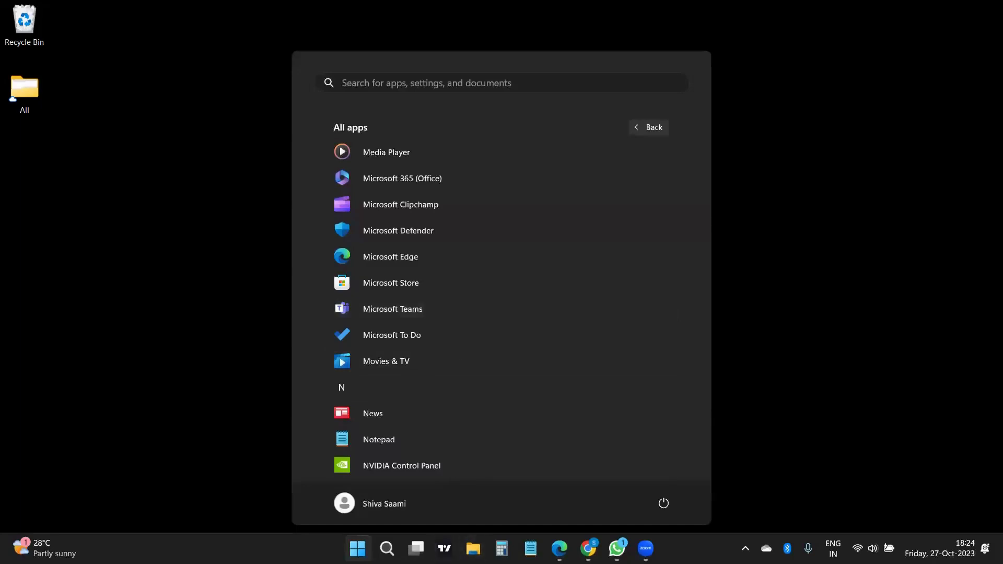
Open the C: drive in File Explorer and show hidden items
key("super+e")
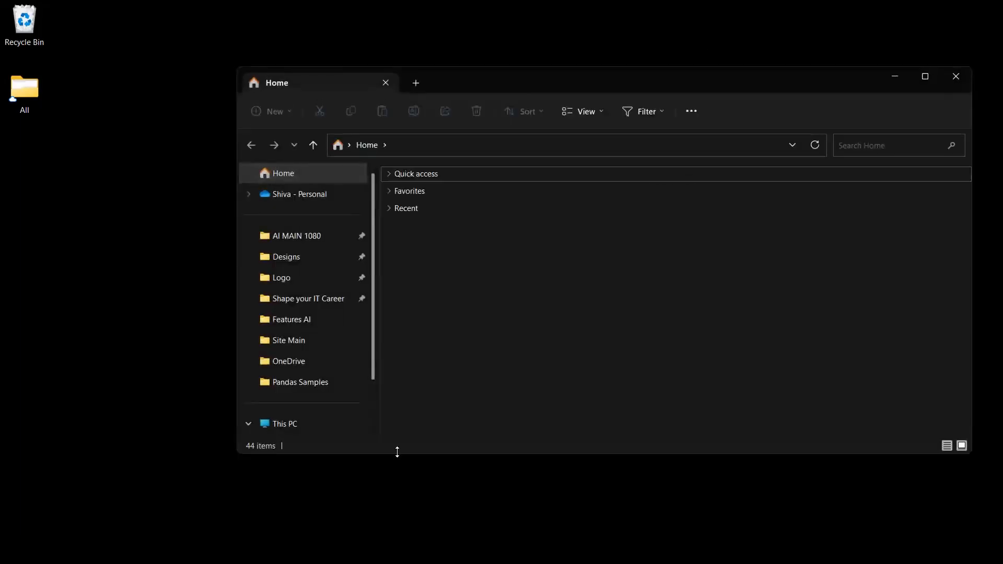
scroll(329, 414, "down", 2)
left_click(358, 365)
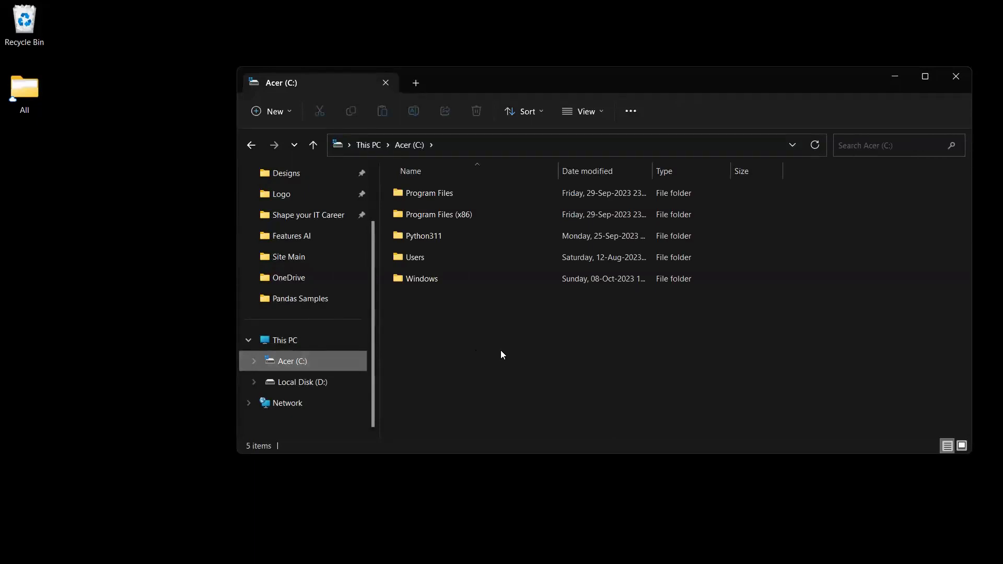
left_click(601, 115)
mouse_move(599, 331)
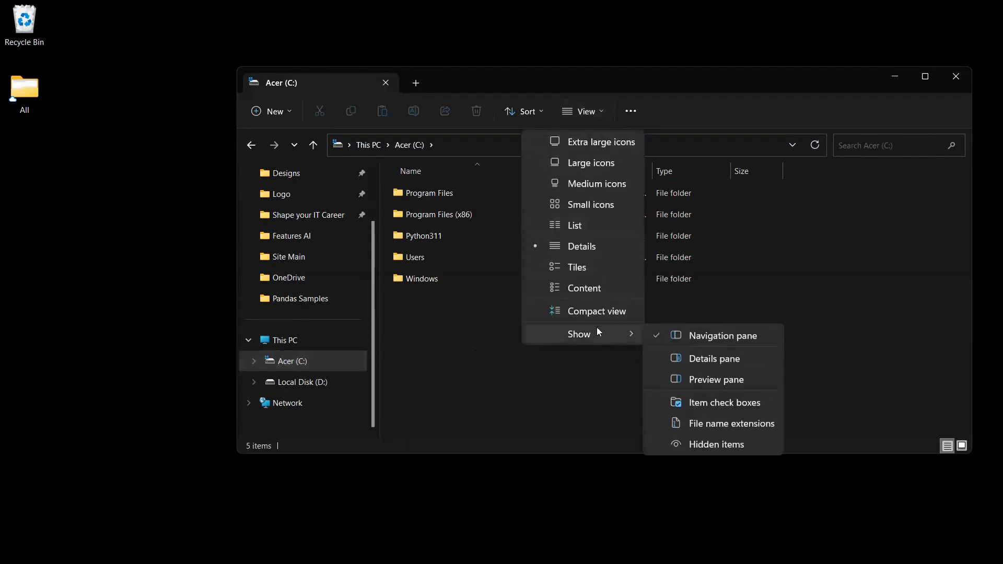
left_click(747, 447)
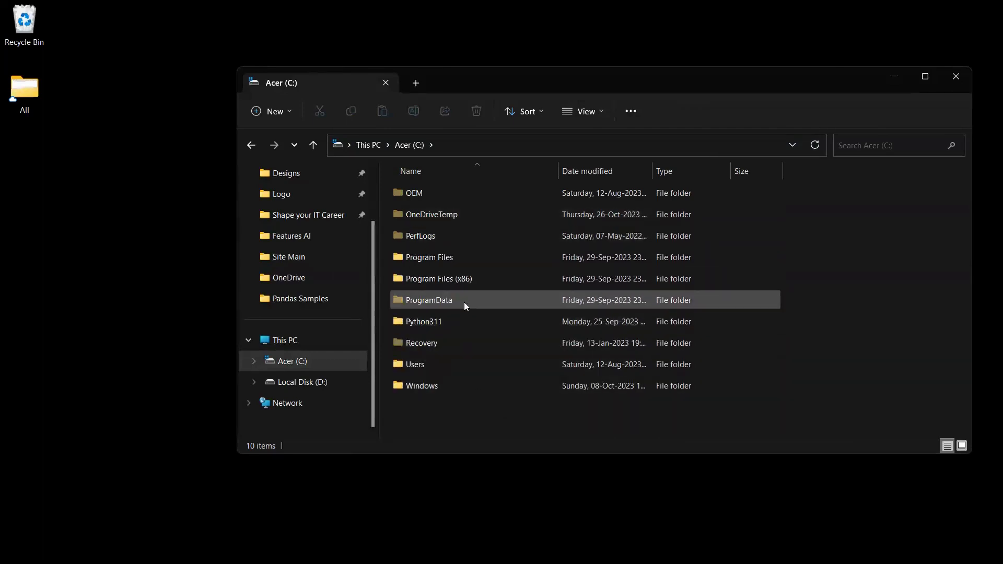
Open the ProgramData folder on the C: drive and look through it for a leftover MySQL folder
mouse_move(466, 307)
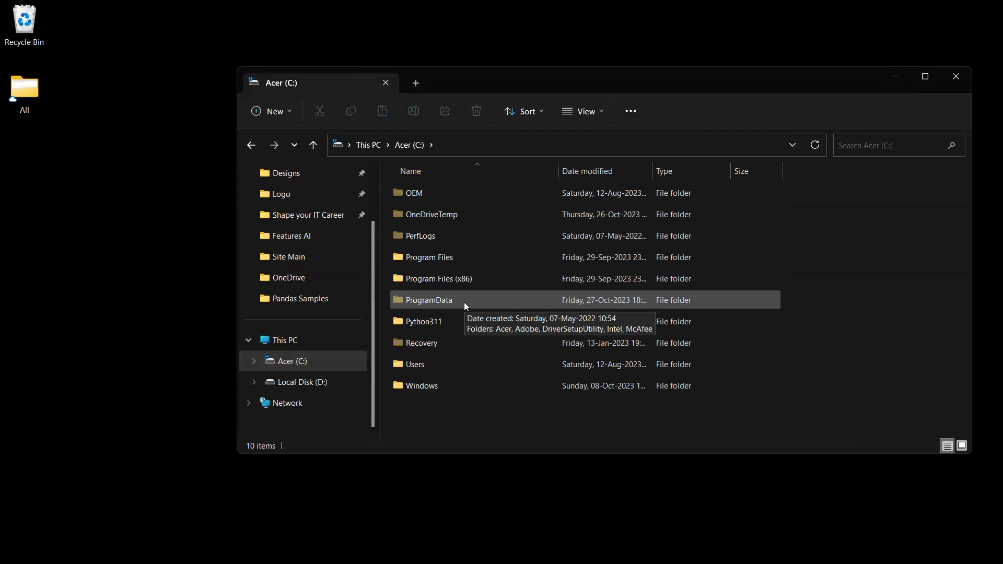
double_click(466, 305)
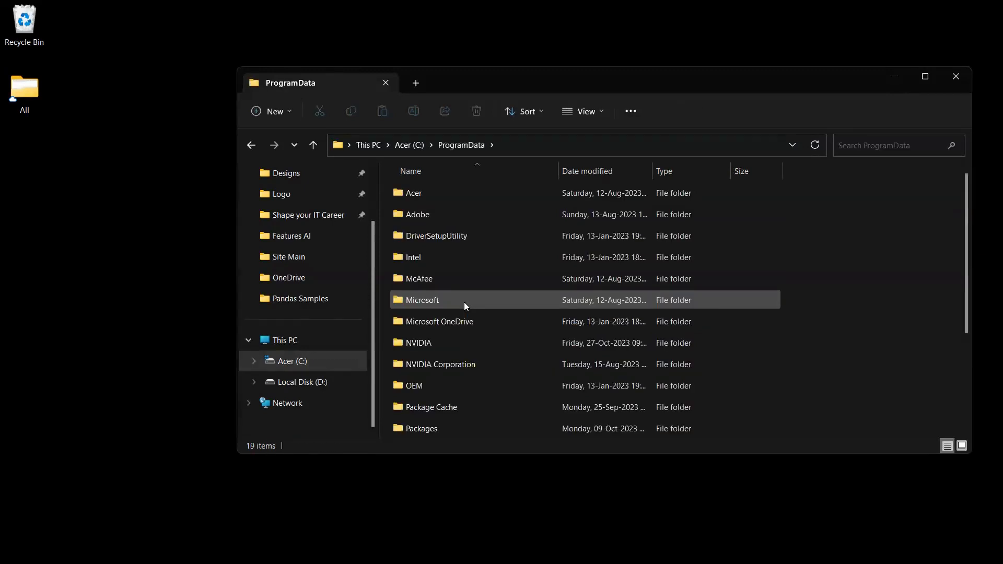
scroll(466, 305, "down", 3)
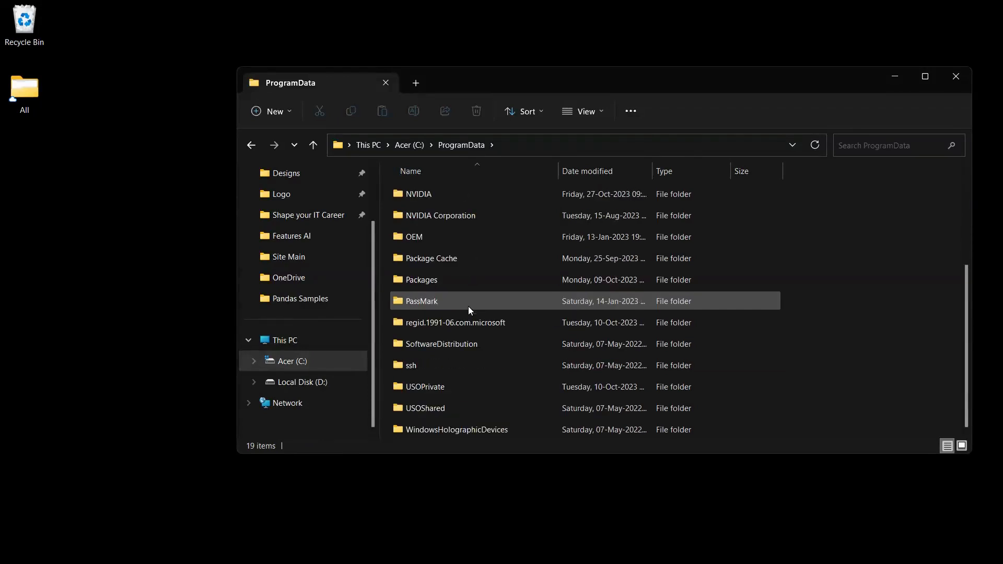
scroll(478, 339, "up", 2)
scroll(479, 342, "up", 1)
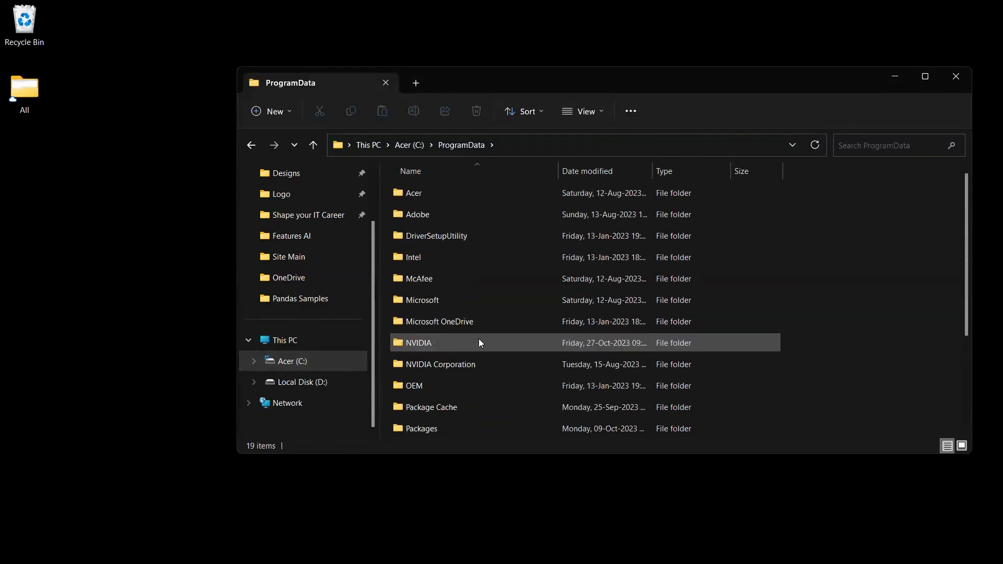
scroll(479, 340, "down", 3)
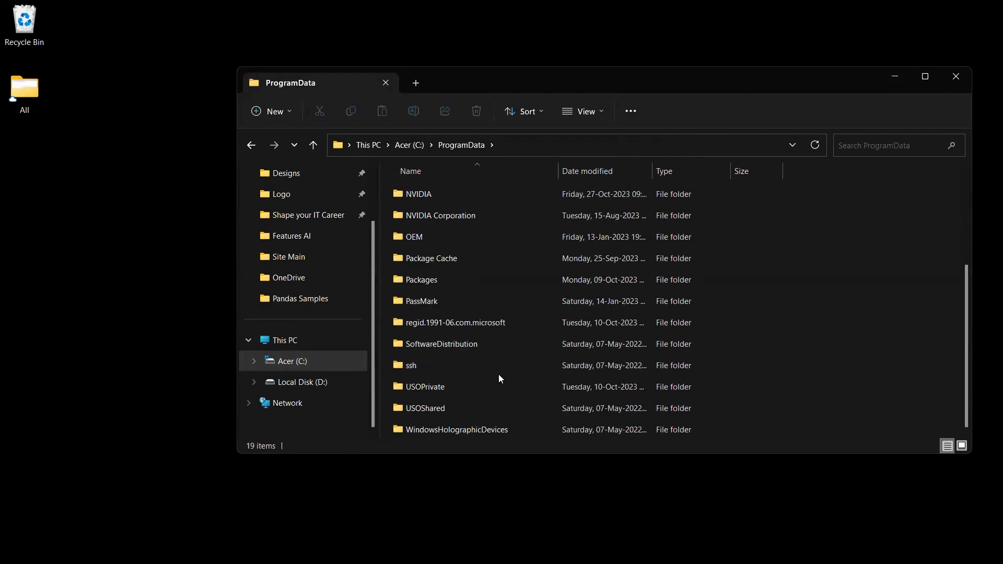
scroll(496, 374, "up", 3)
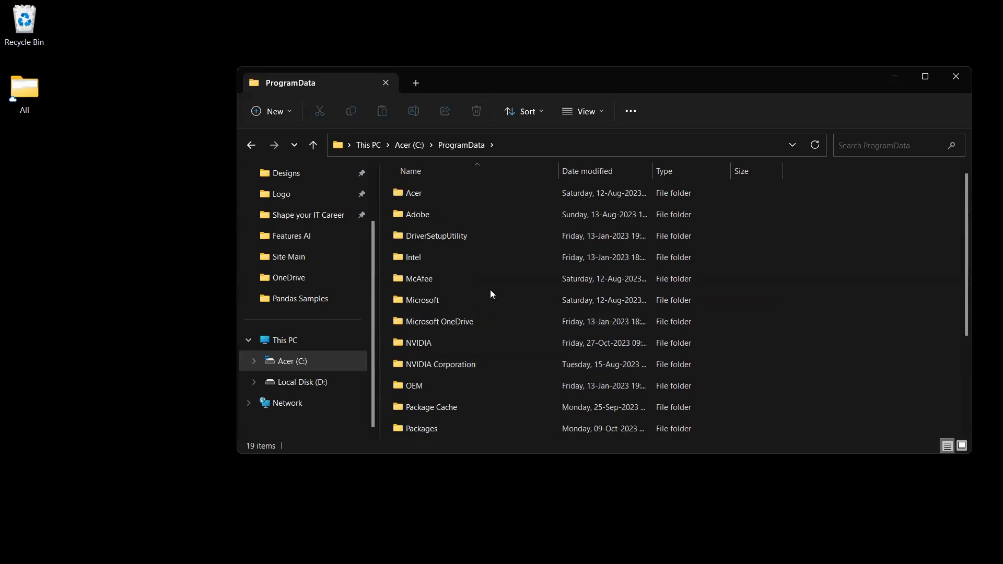
scroll(490, 294, "down", 2)
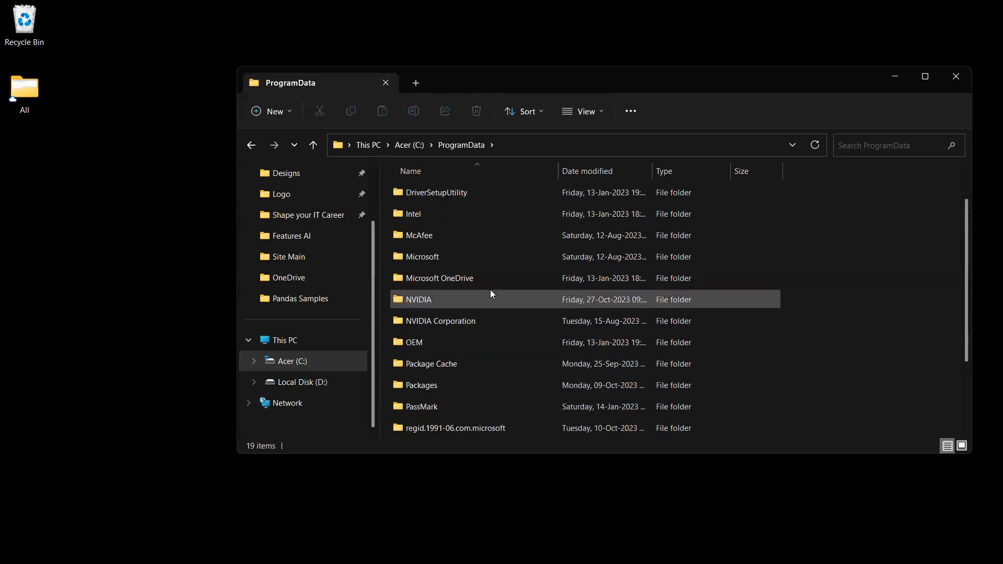
scroll(490, 294, "down", 1)
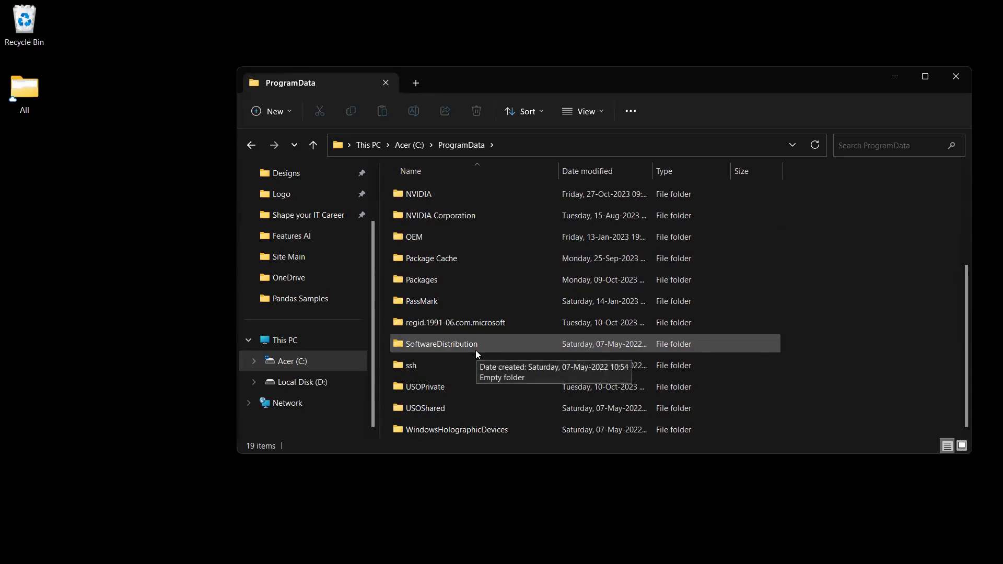
scroll(476, 351, "up", 3)
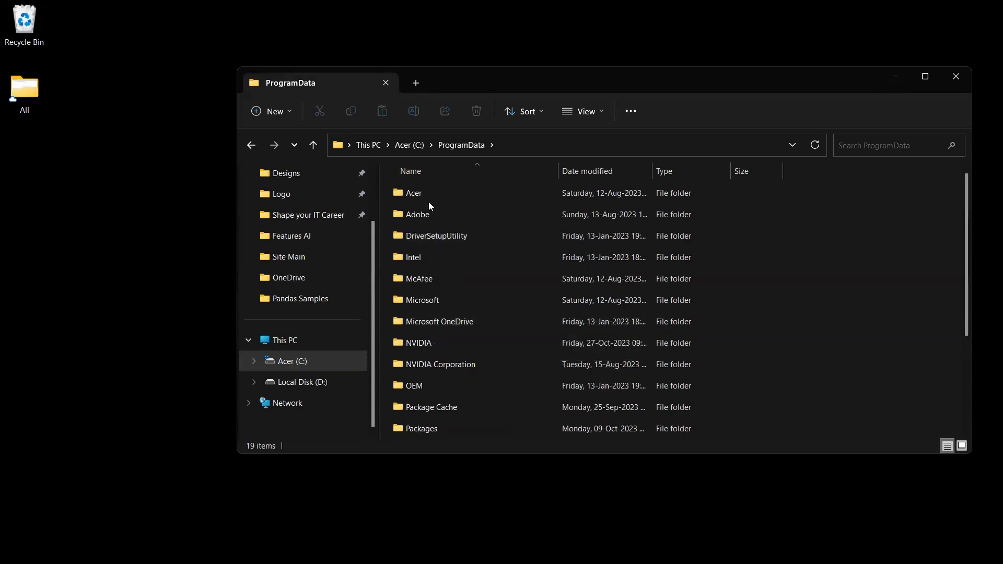
Find the leftover MySQL folder in Program Files on the C: drive and inspect its MySQL Workbench 8.0 subfolder
left_click(410, 146)
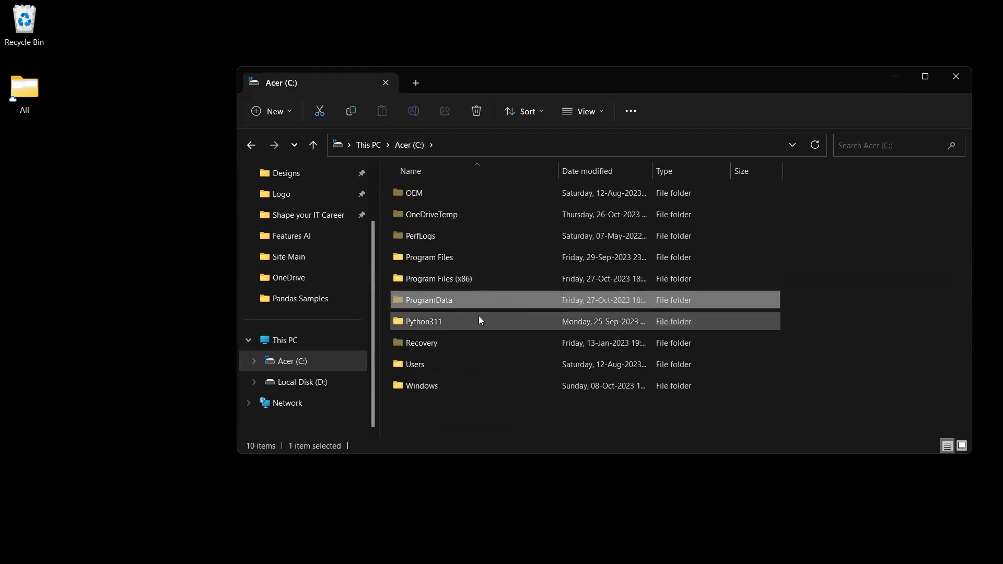
left_click(481, 258)
double_click(481, 258)
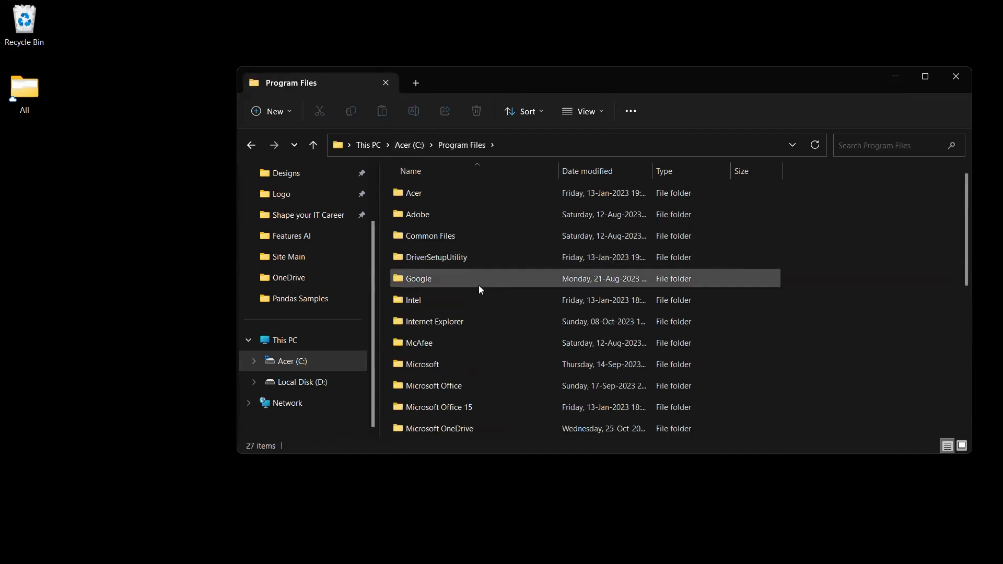
scroll(481, 289, "down", 3)
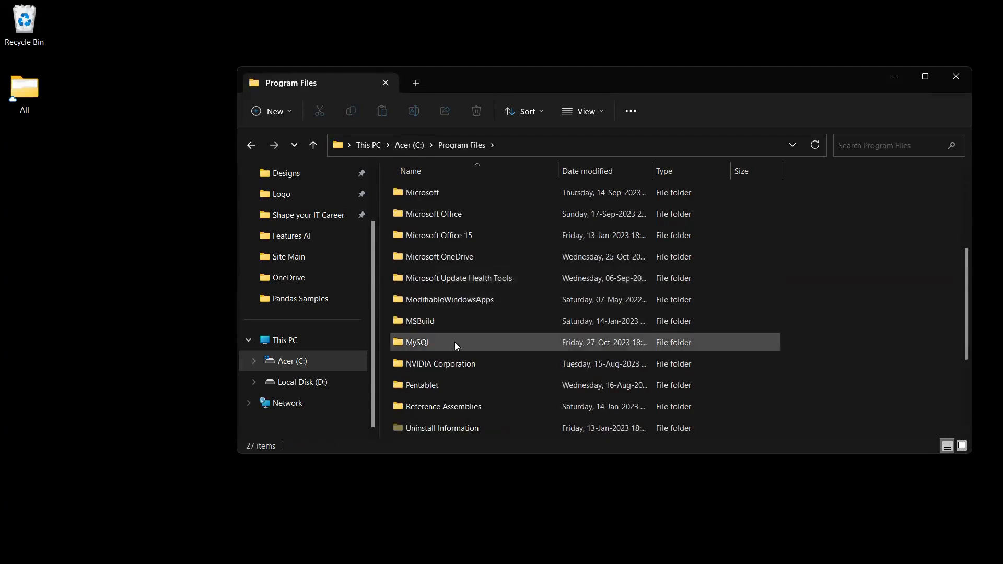
mouse_move(455, 342)
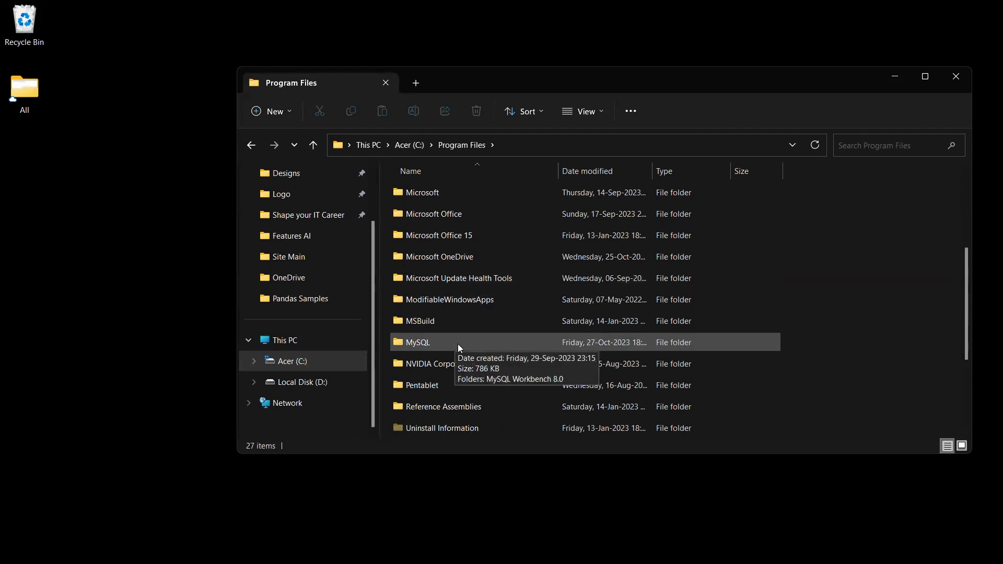
double_click(457, 343)
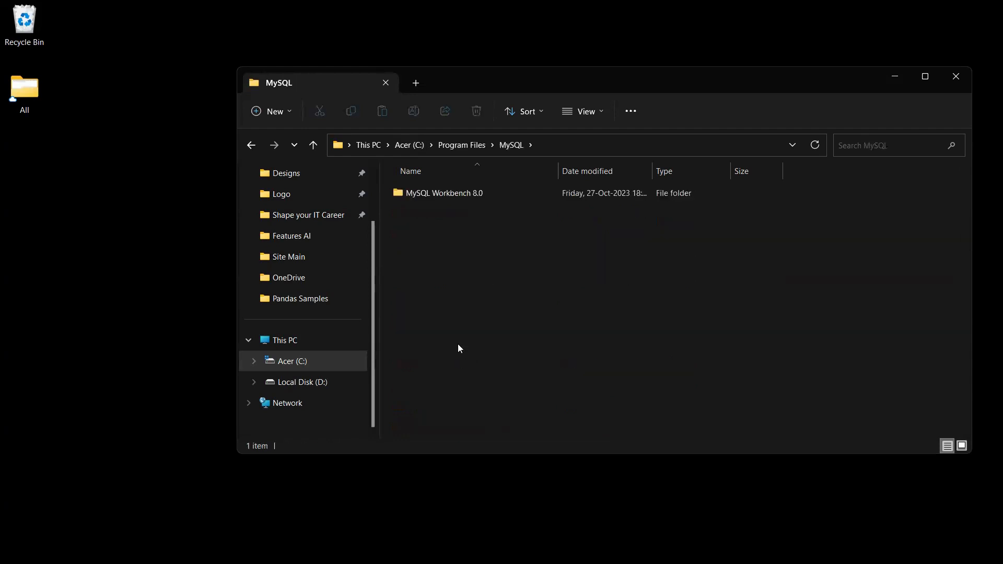
double_click(454, 202)
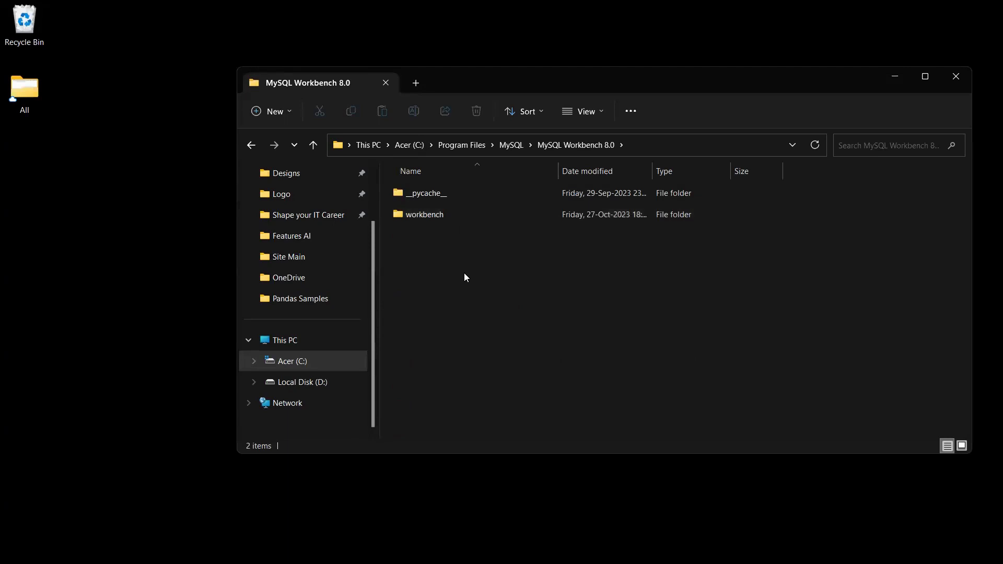
Delete the MySQL folder from Program Files with administrator permission and look over the remaining folders
left_click(462, 145)
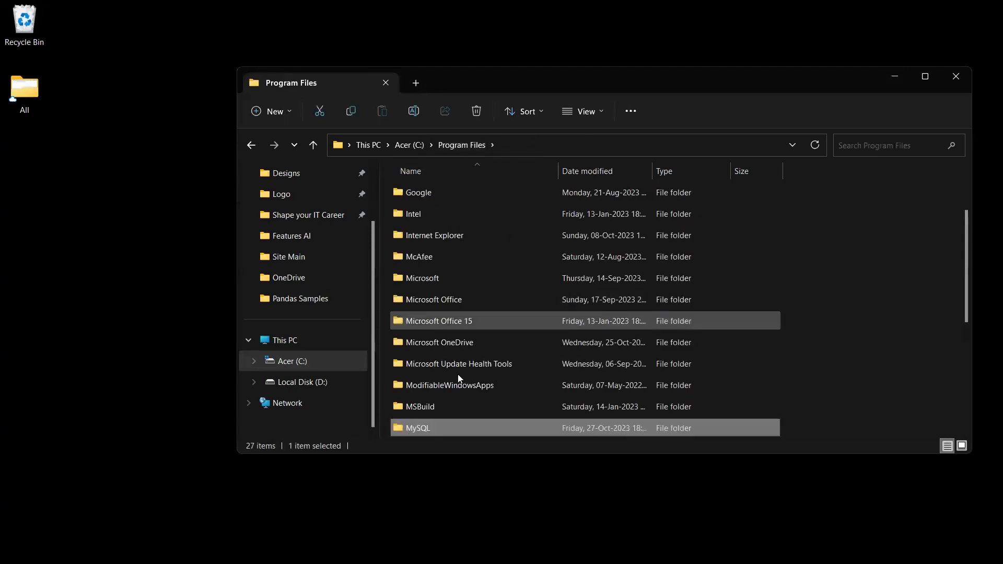
mouse_move(460, 429)
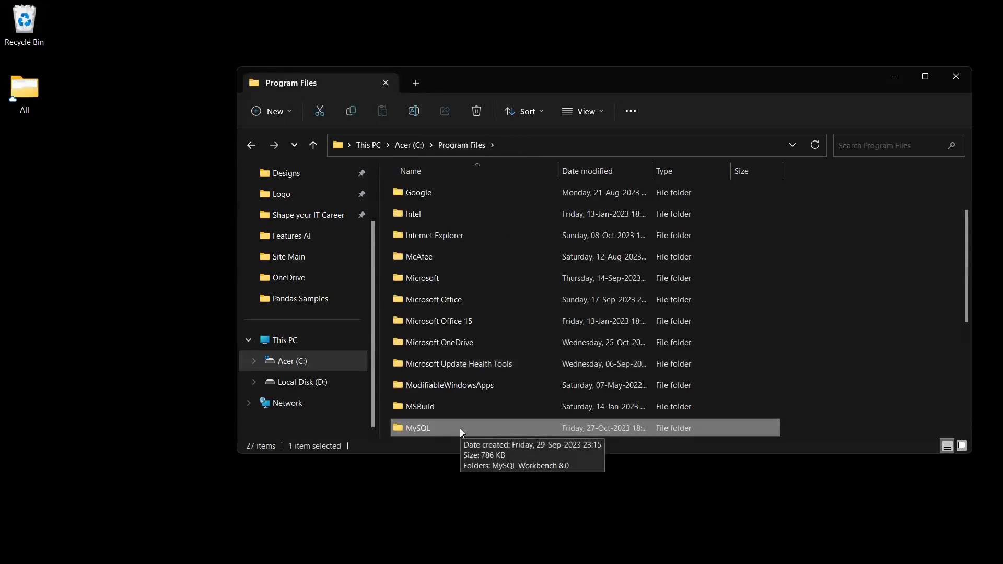
key("Delete")
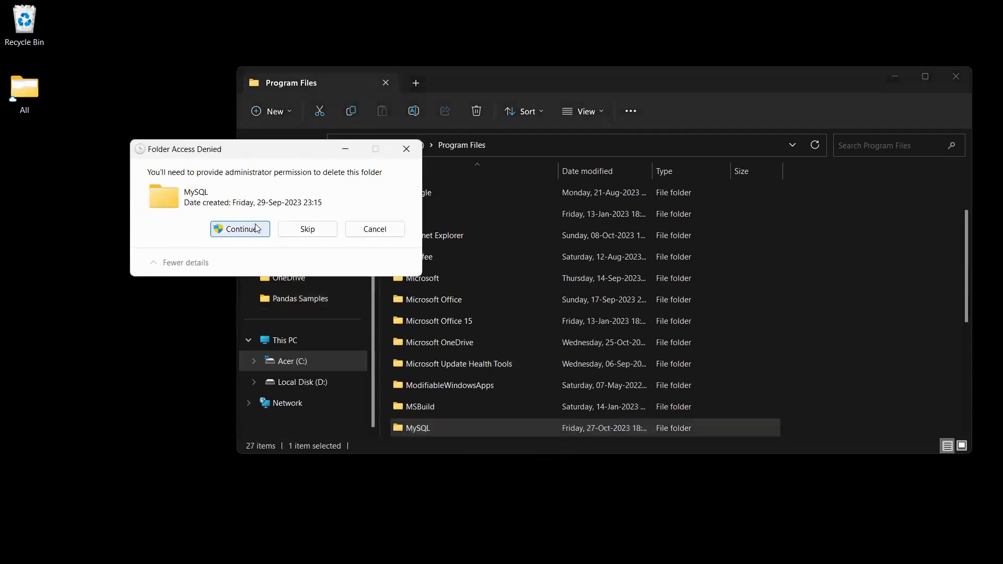
left_click(264, 233)
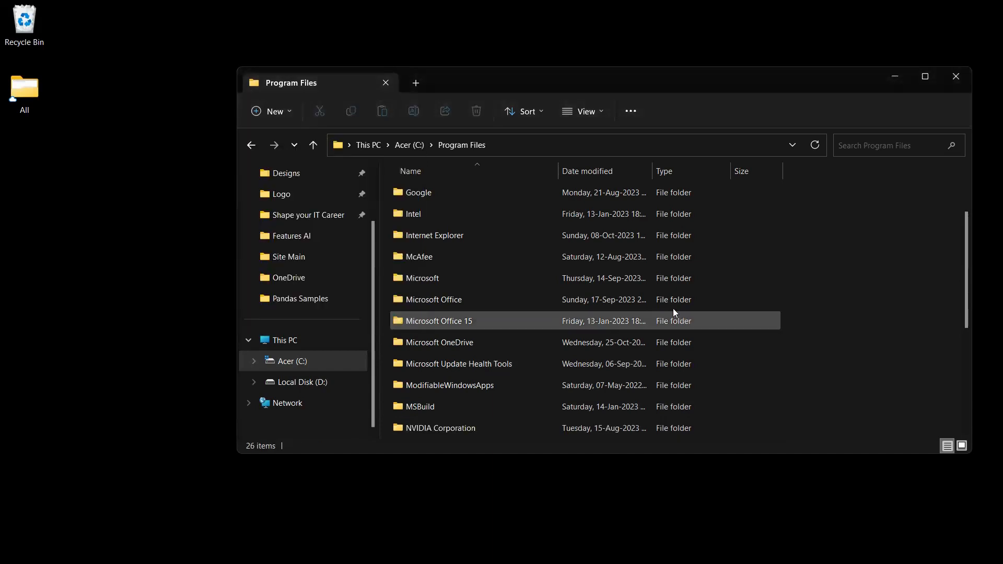
scroll(559, 304, "down", 3)
scroll(559, 304, "up", 5)
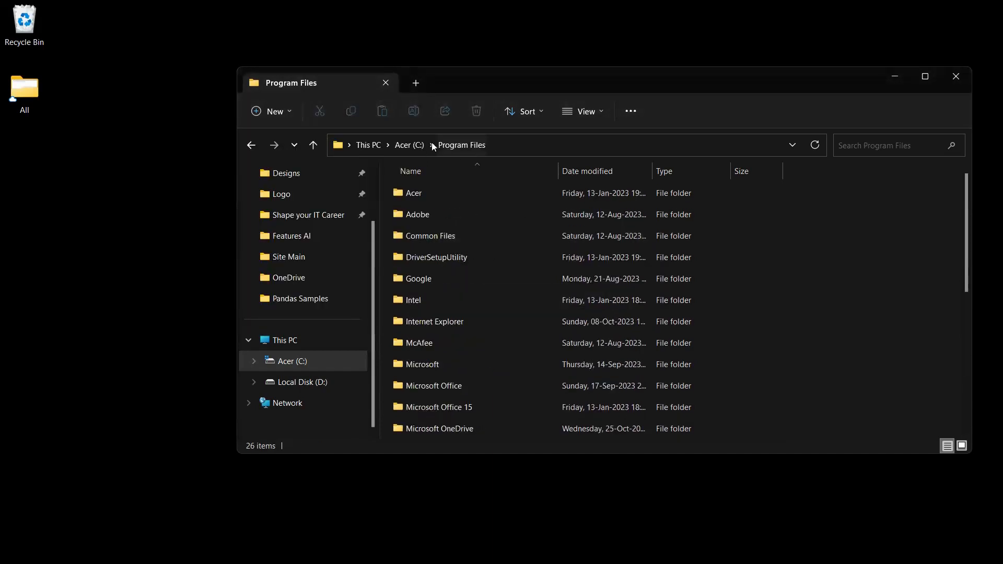
Look through the Program Files (x86) folder on the C: drive for any leftover MySQL folder
left_click(411, 145)
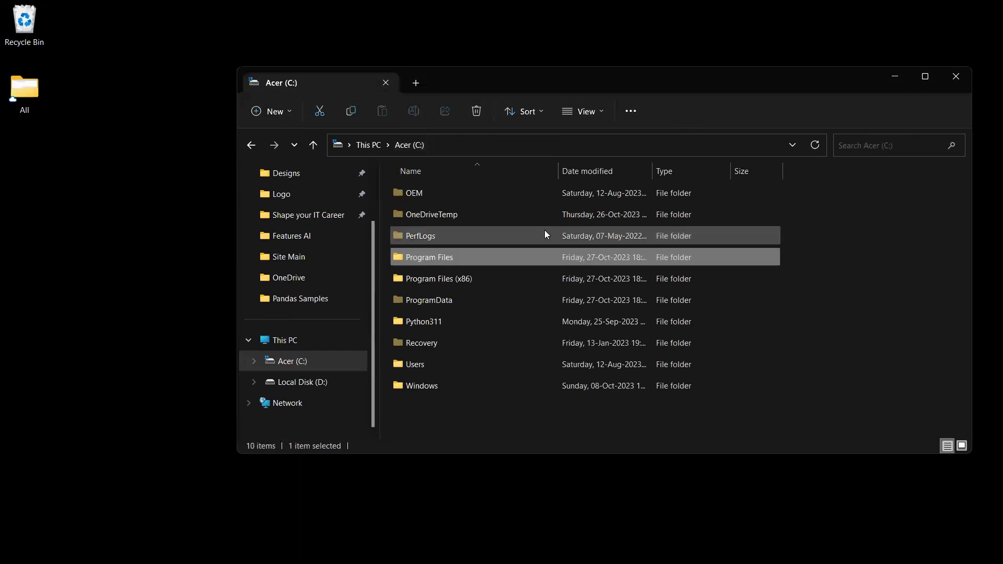
left_click(500, 273)
double_click(499, 274)
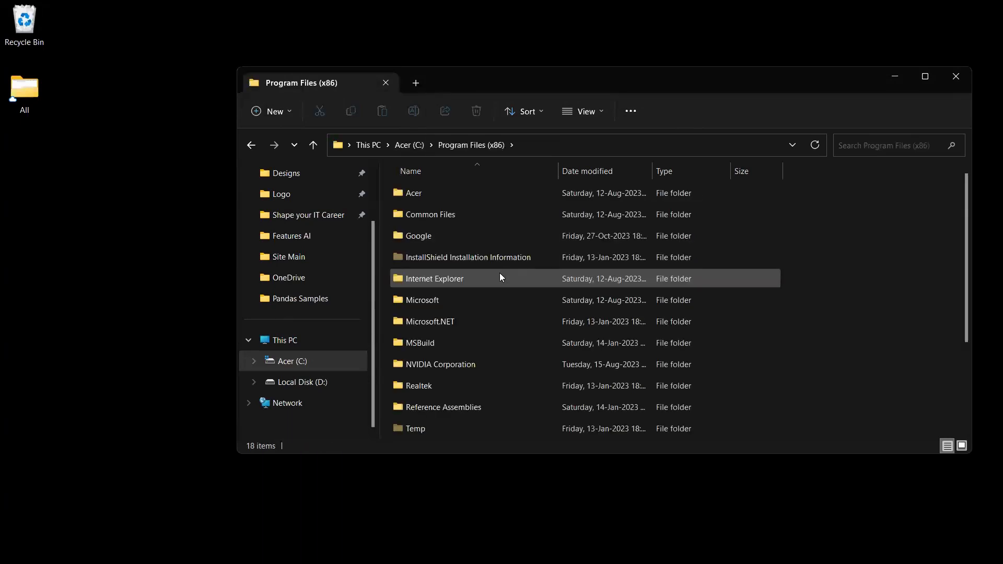
scroll(500, 277, "down", 3)
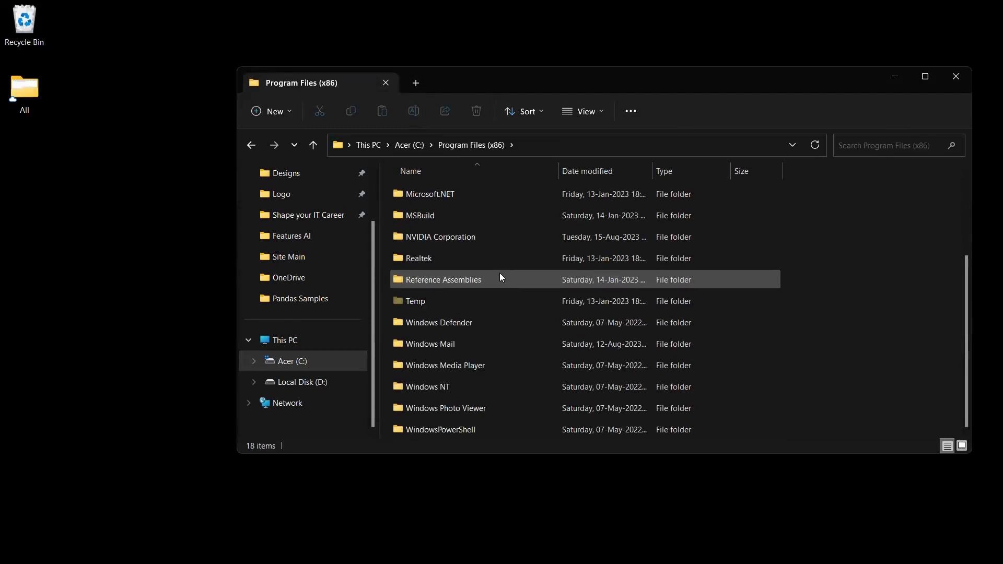
scroll(500, 275, "up", 3)
scroll(502, 278, "down", 3)
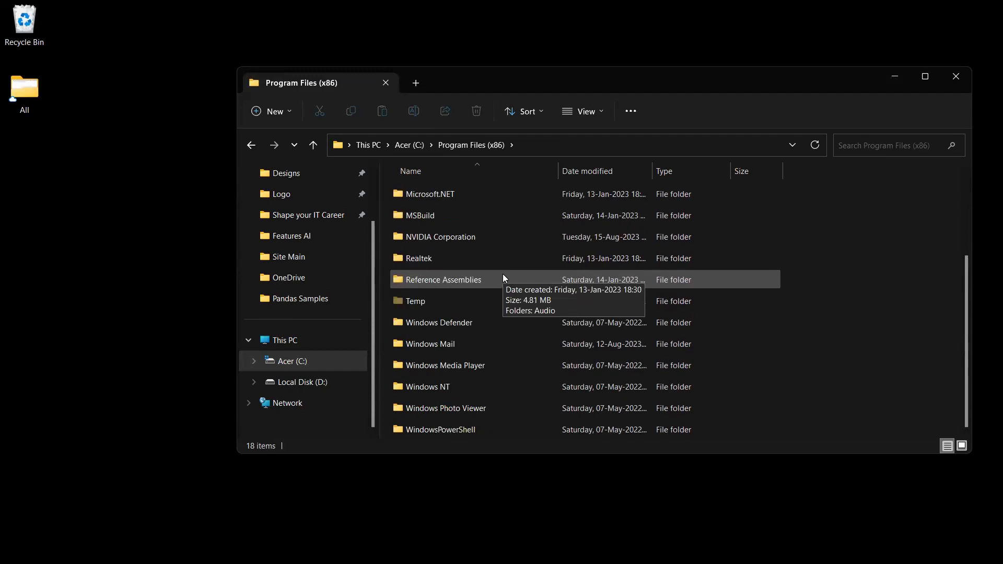
scroll(504, 278, "up", 3)
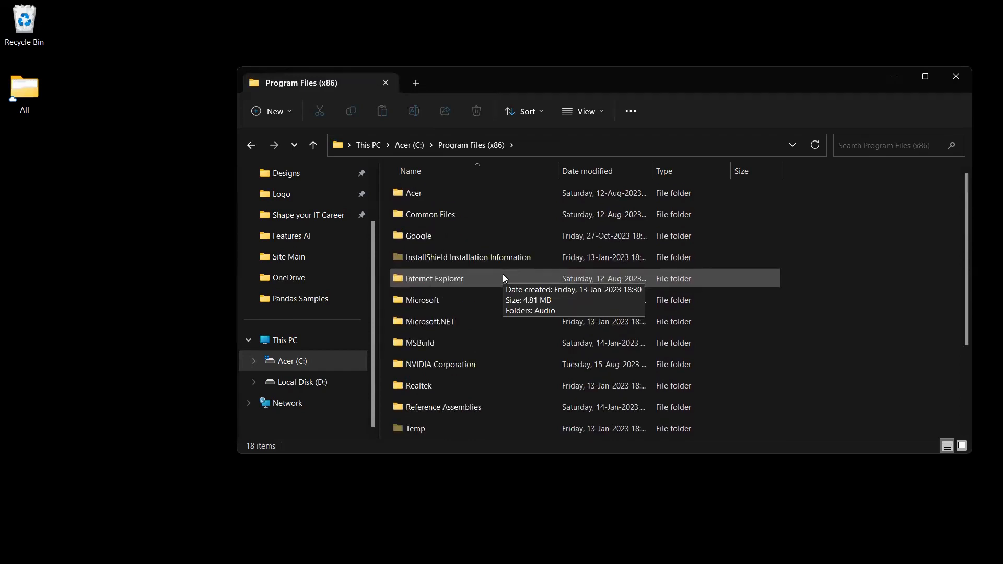
Recheck the Program Files folder for MySQL remnants and return to the C: drive root
left_click(410, 145)
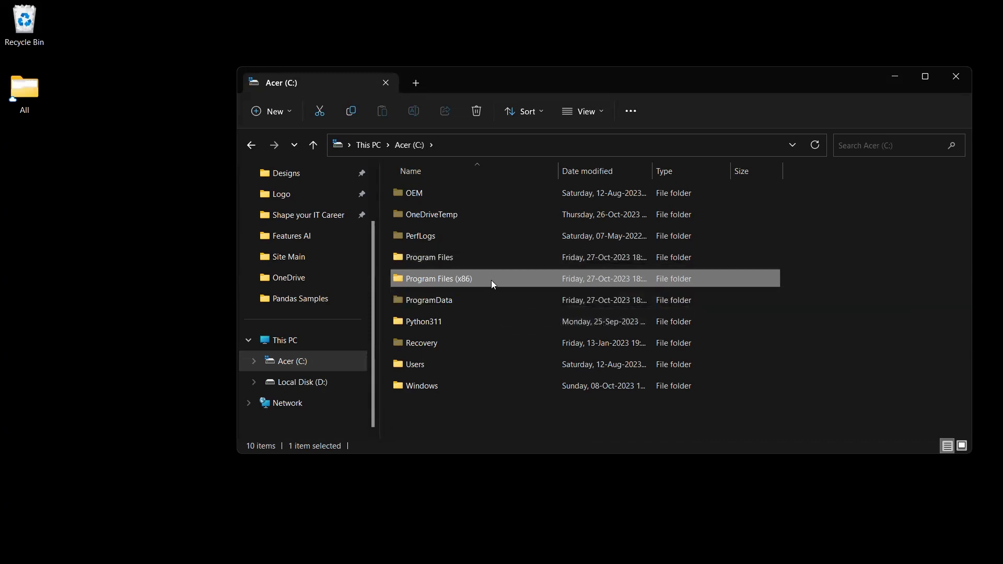
double_click(485, 260)
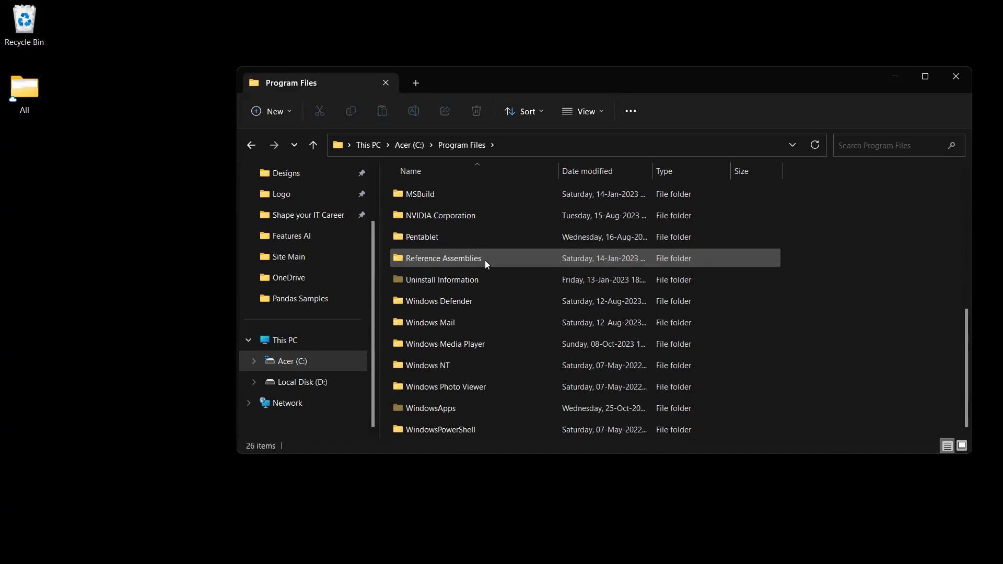
left_click(410, 145)
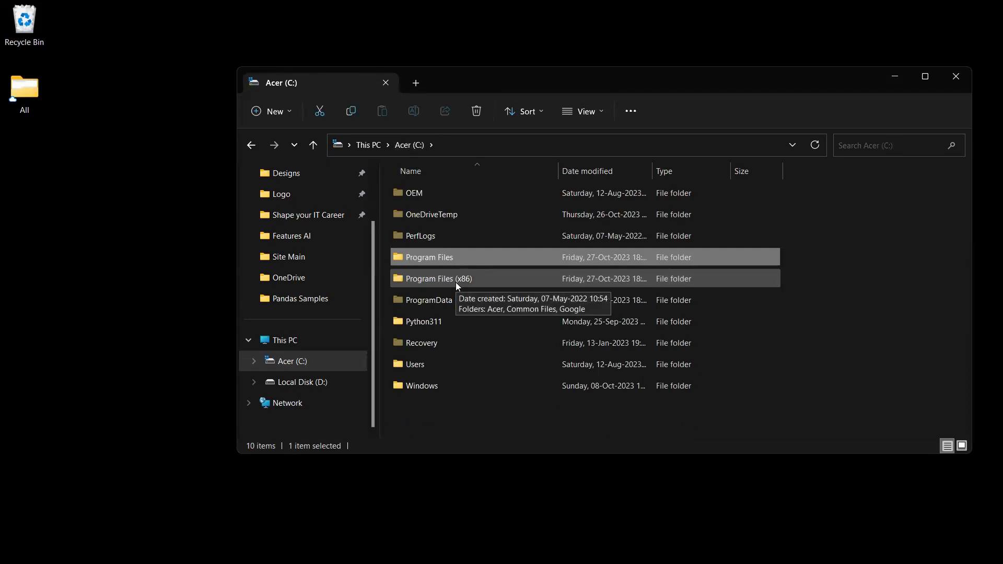
Open AppData in the personal user profile under Users and check its Roaming and LocalLow folders for MySQL remnants
double_click(451, 372)
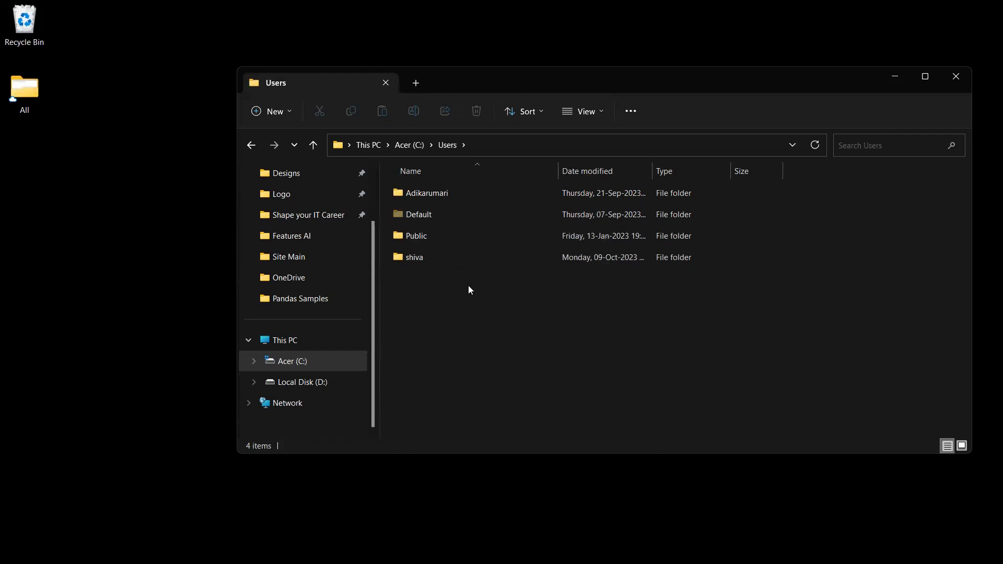
double_click(444, 257)
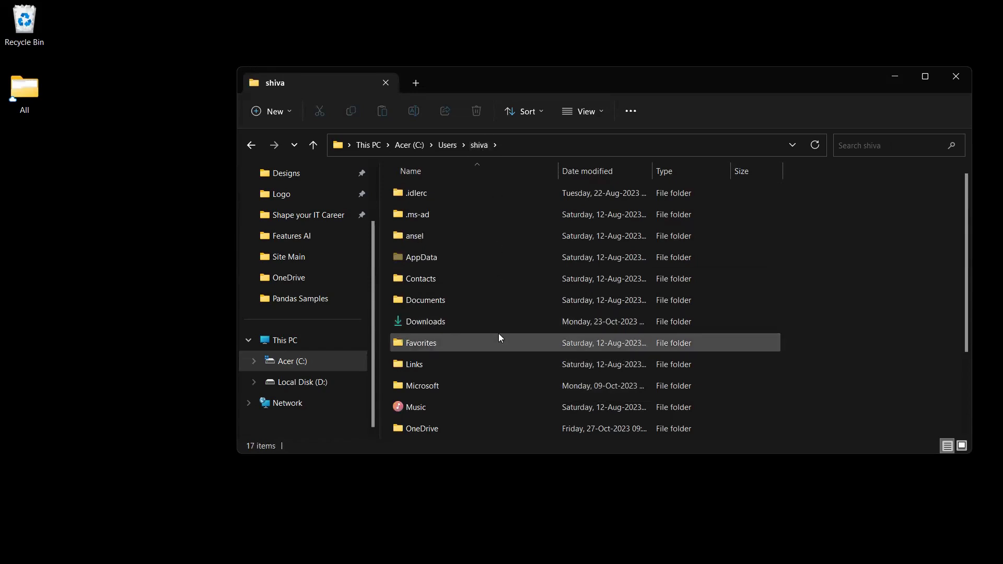
double_click(454, 262)
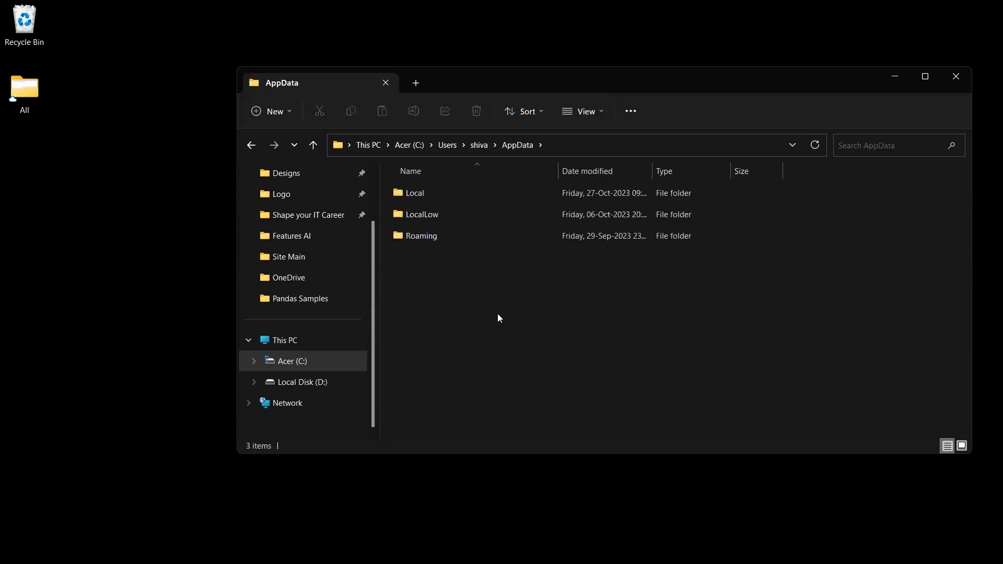
double_click(447, 239)
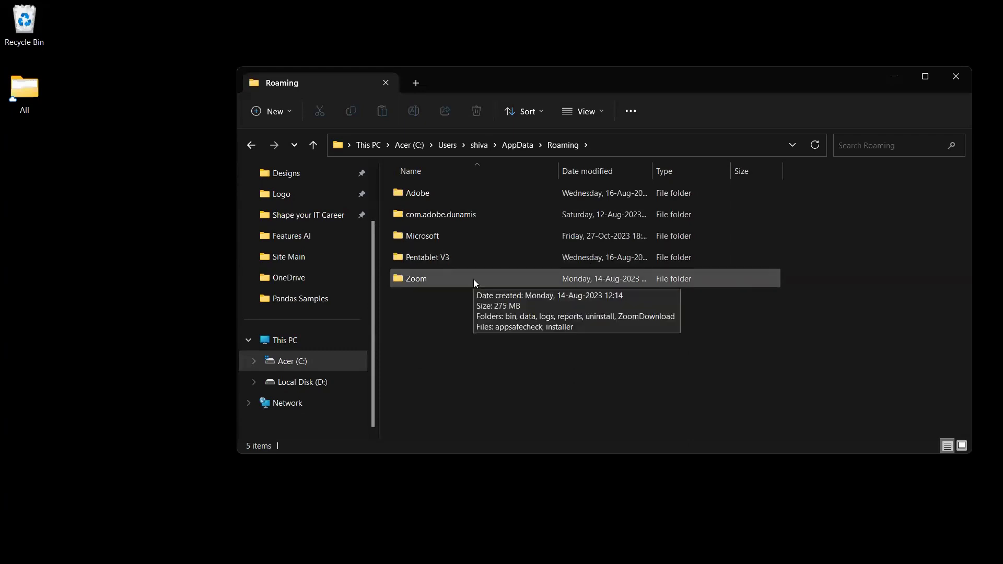
left_click(519, 149)
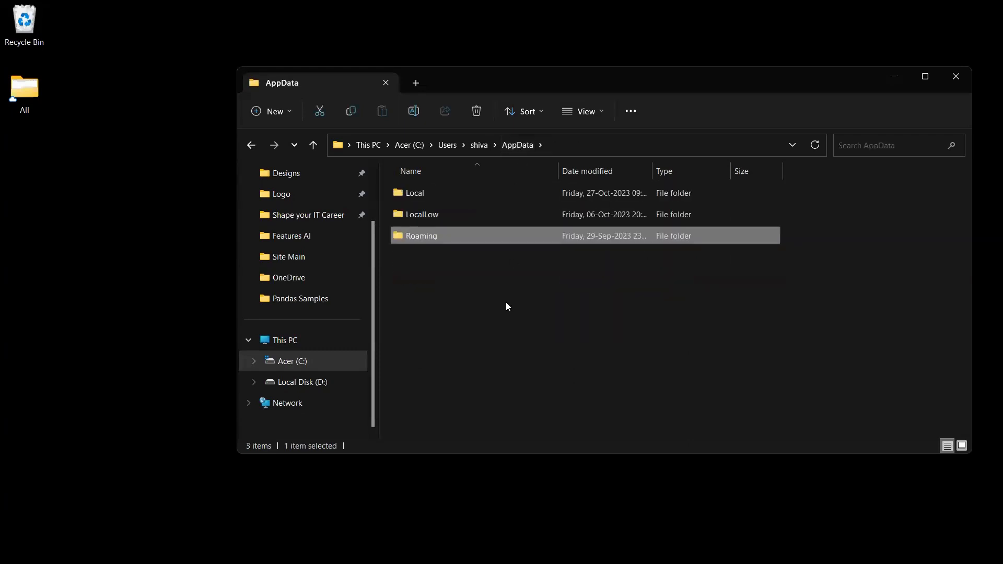
left_click(537, 314)
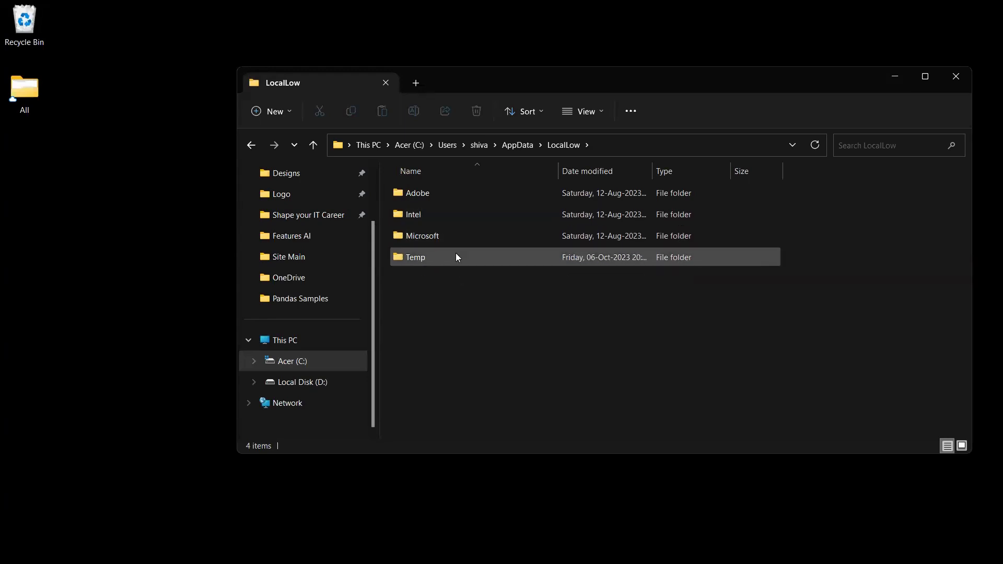
Look through the Local folder inside AppData for any leftover MySQL folder
left_click(519, 145)
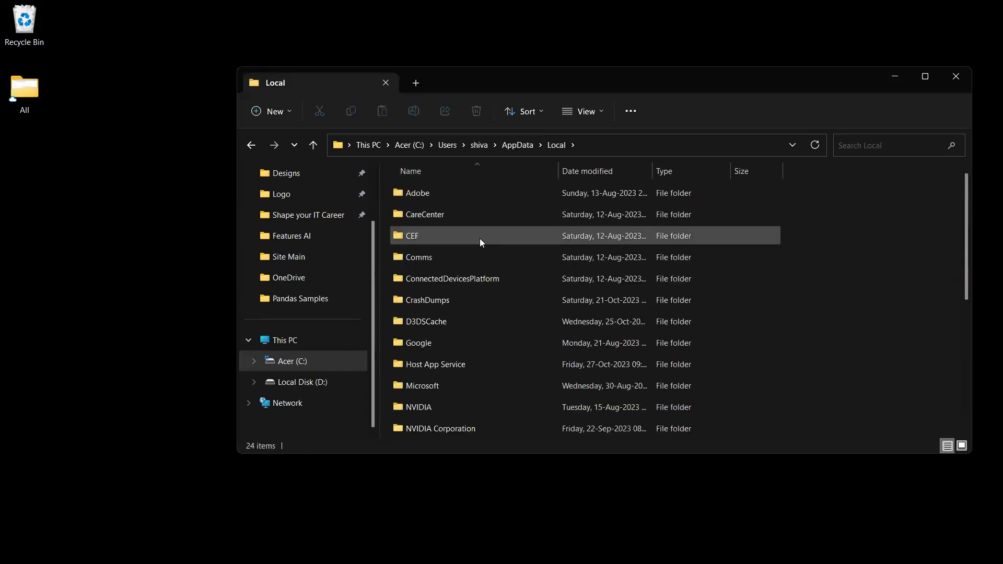
scroll(479, 238, "down", 2)
scroll(480, 241, "down", 2)
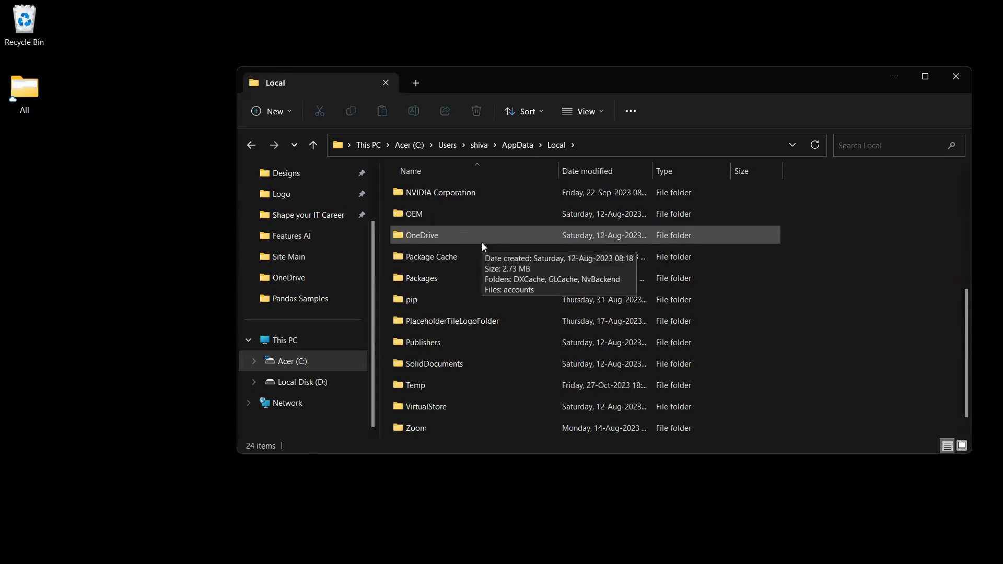
scroll(483, 244, "down", 1)
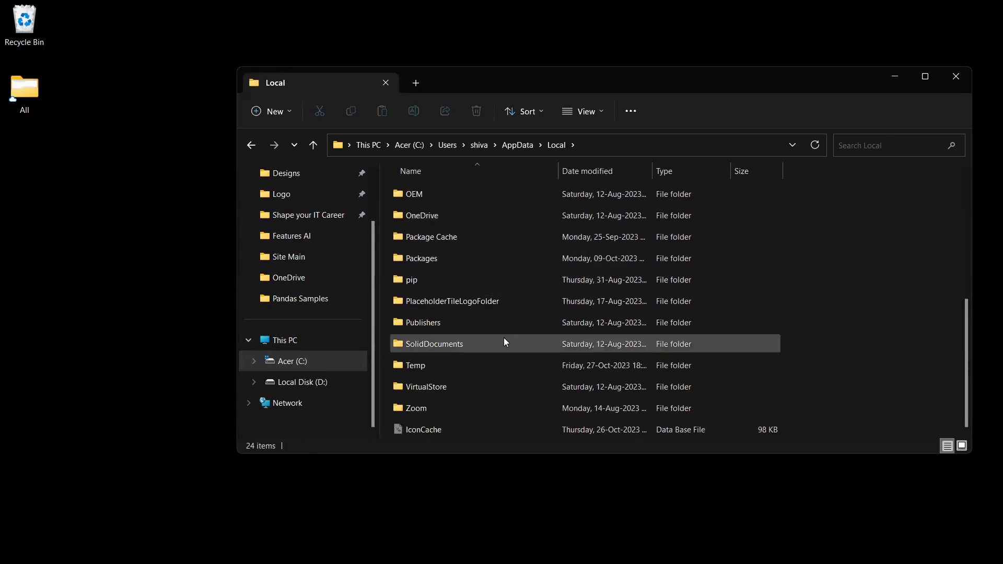
scroll(504, 343, "up", 4)
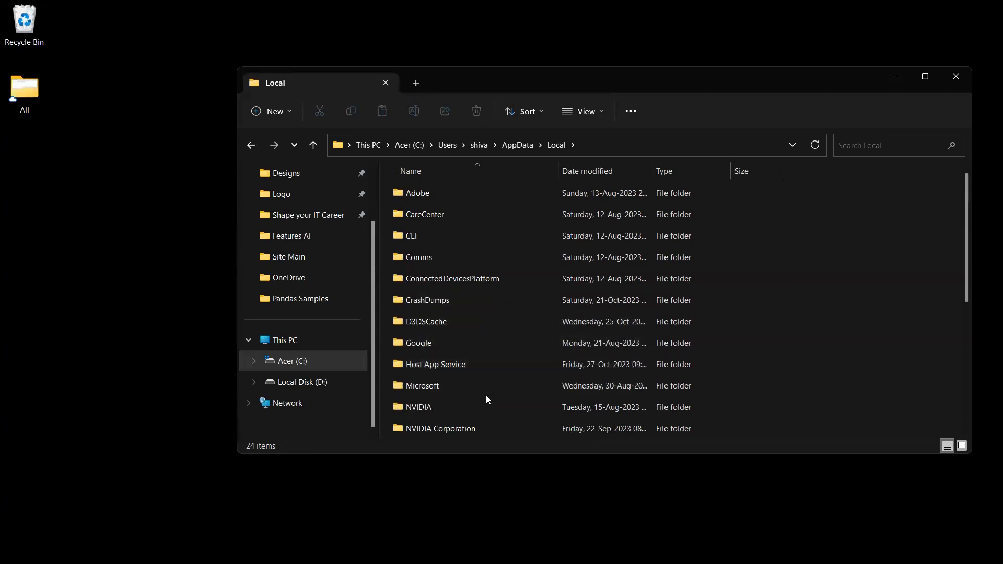
scroll(486, 397, "down", 3)
scroll(488, 400, "down", 1)
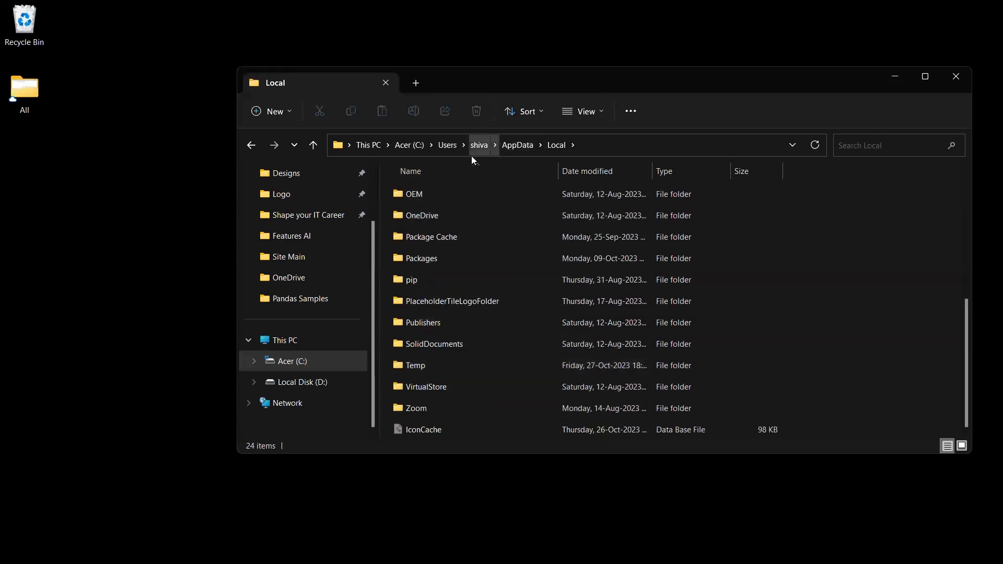
Go back up to the Users folder and check the Public user folder for MySQL remnants
left_click(517, 146)
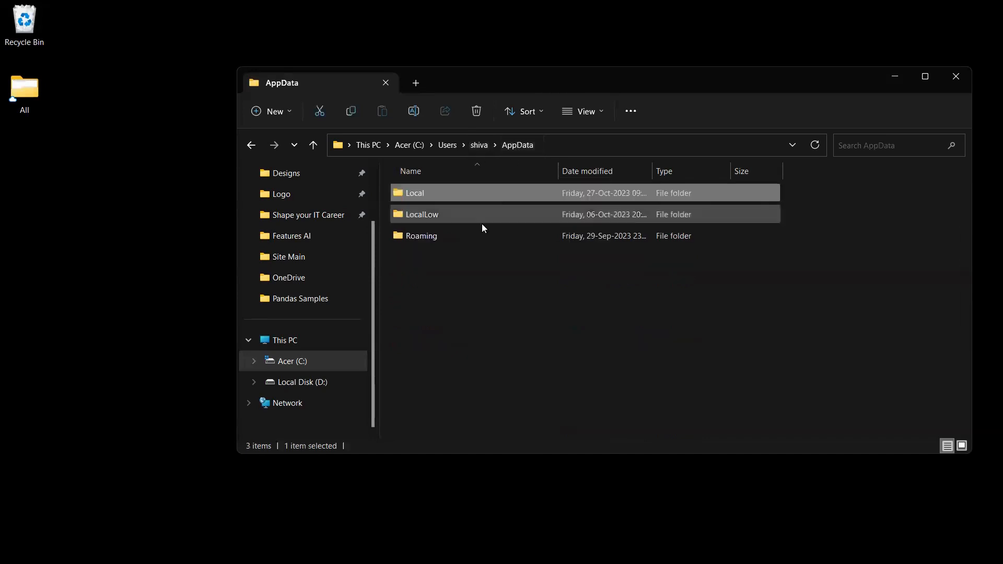
left_click(471, 145)
mouse_move(477, 361)
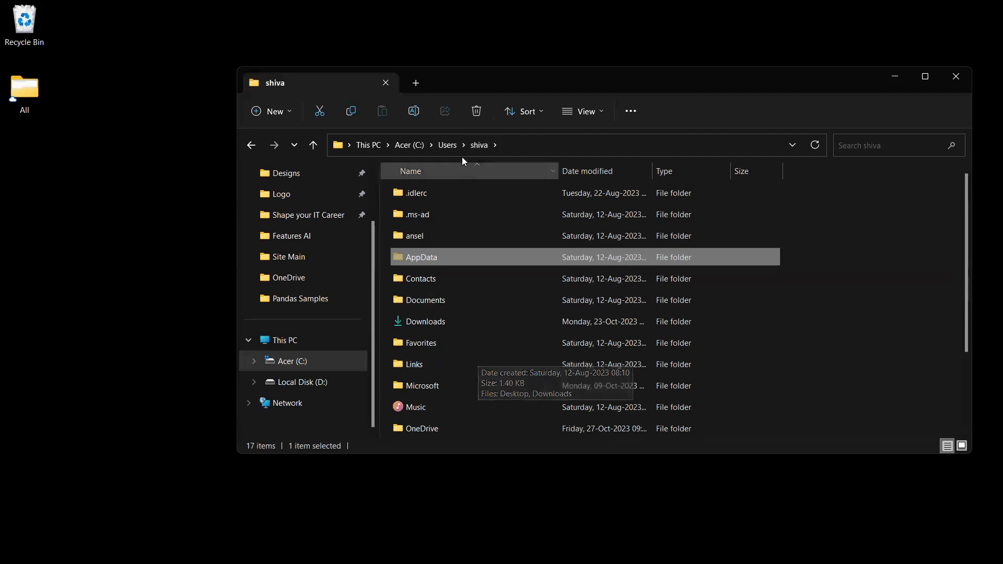
left_click(448, 146)
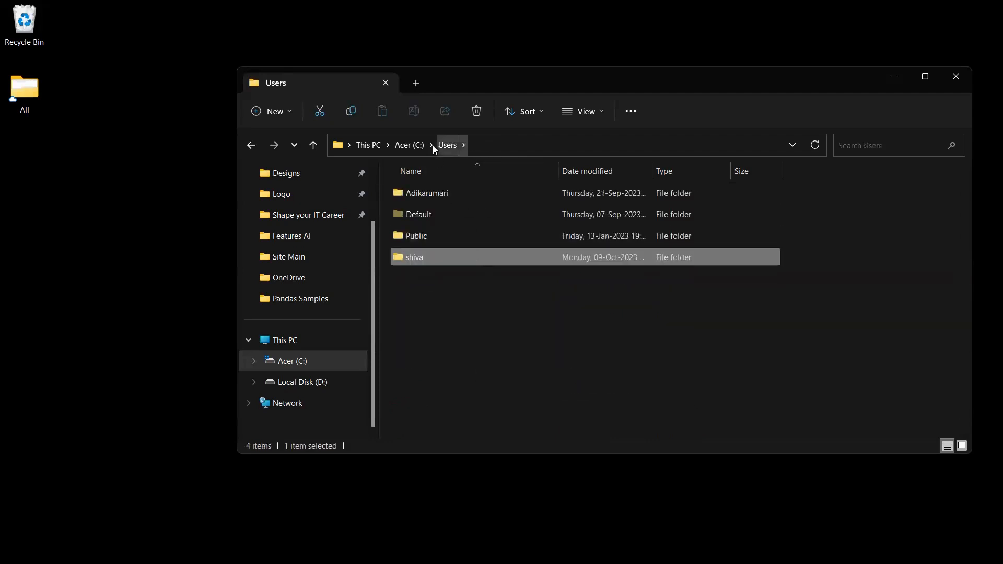
double_click(437, 236)
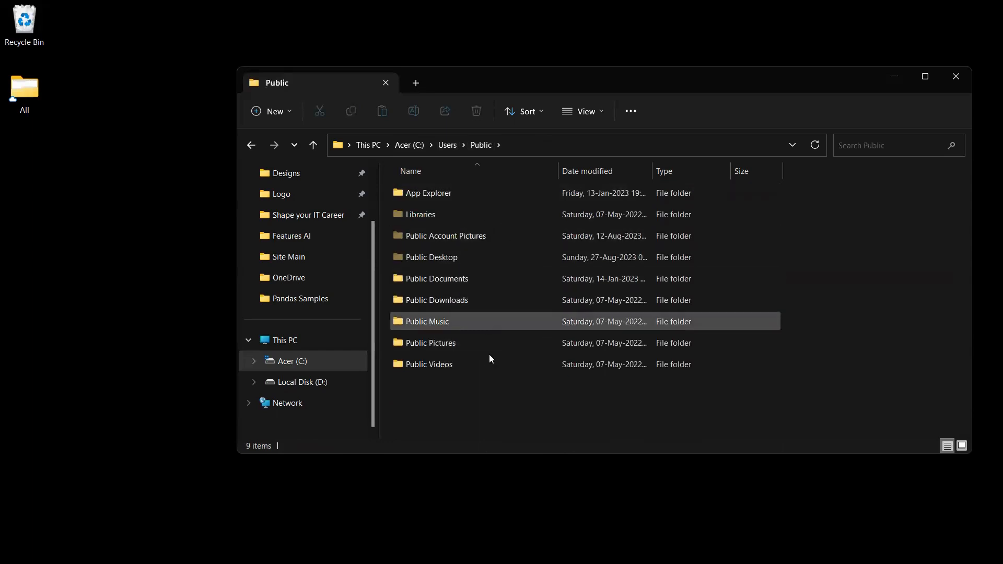
mouse_move(487, 368)
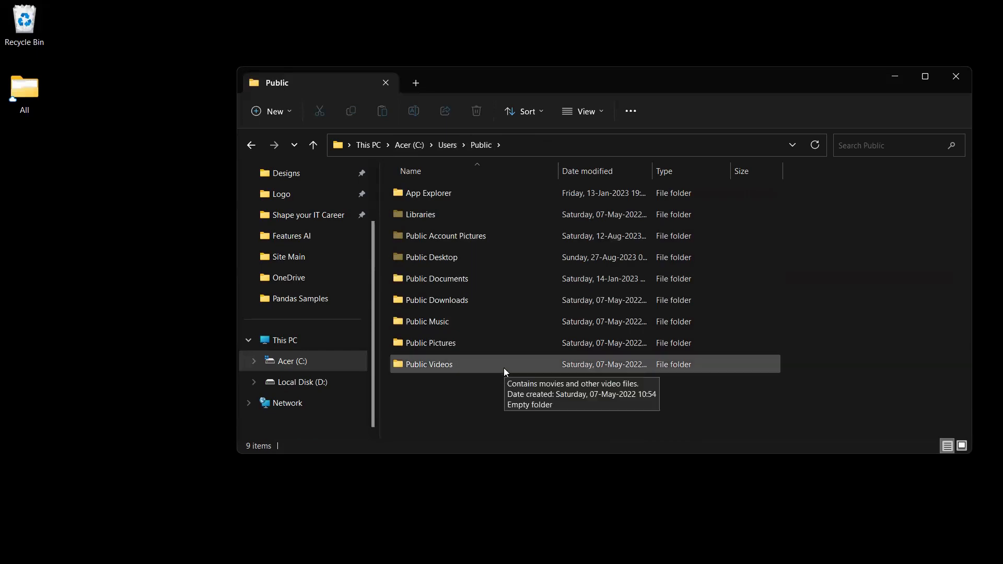
Open AppData in the Default user profile under Users and check its Roaming folder for MySQL remnants
left_click(447, 146)
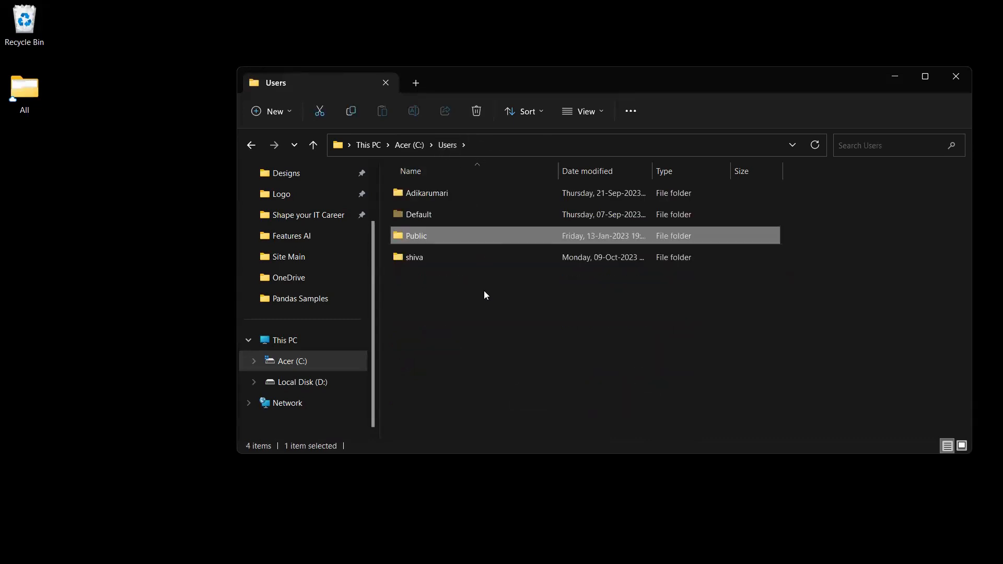
double_click(470, 222)
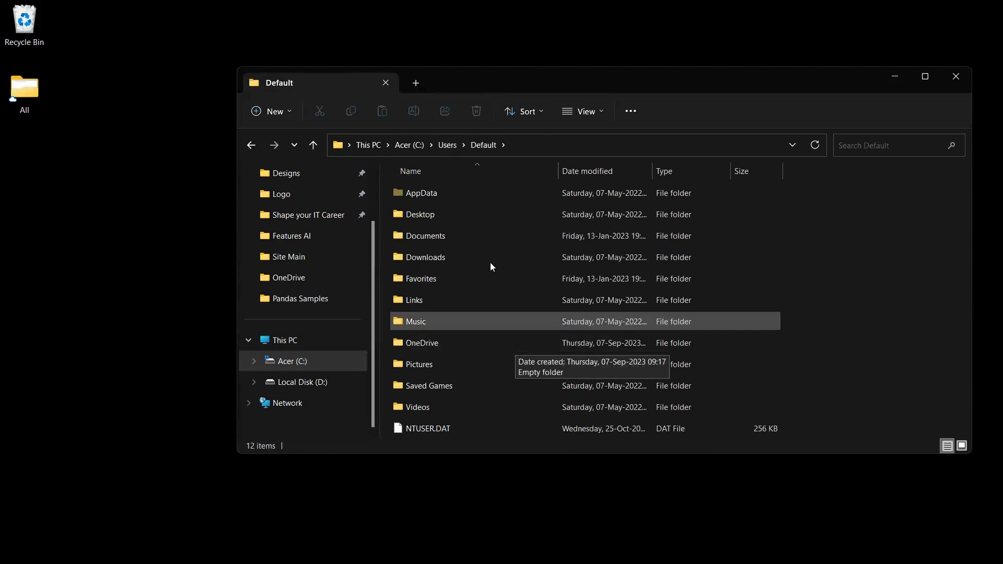
mouse_move(486, 203)
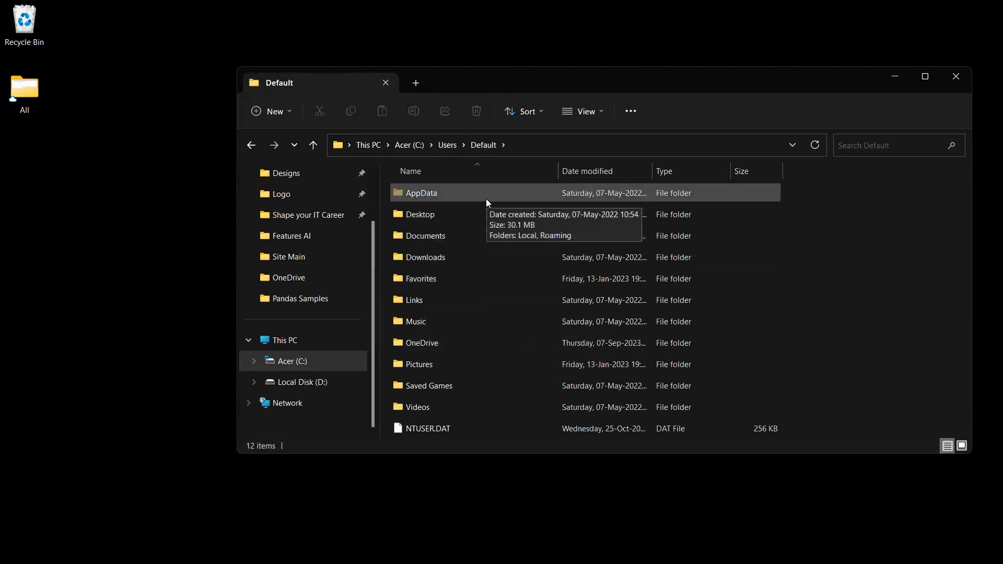
double_click(486, 199)
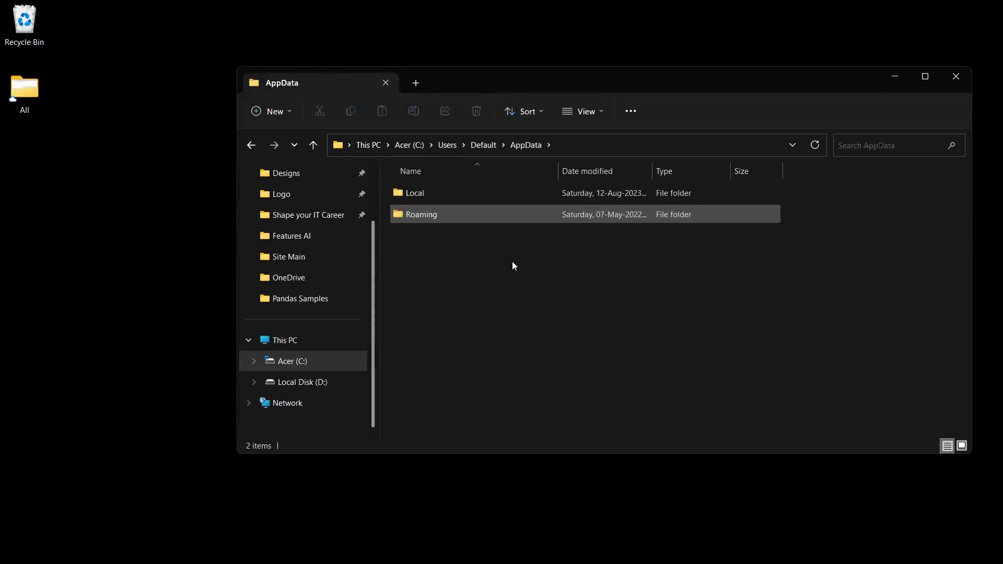
double_click(480, 215)
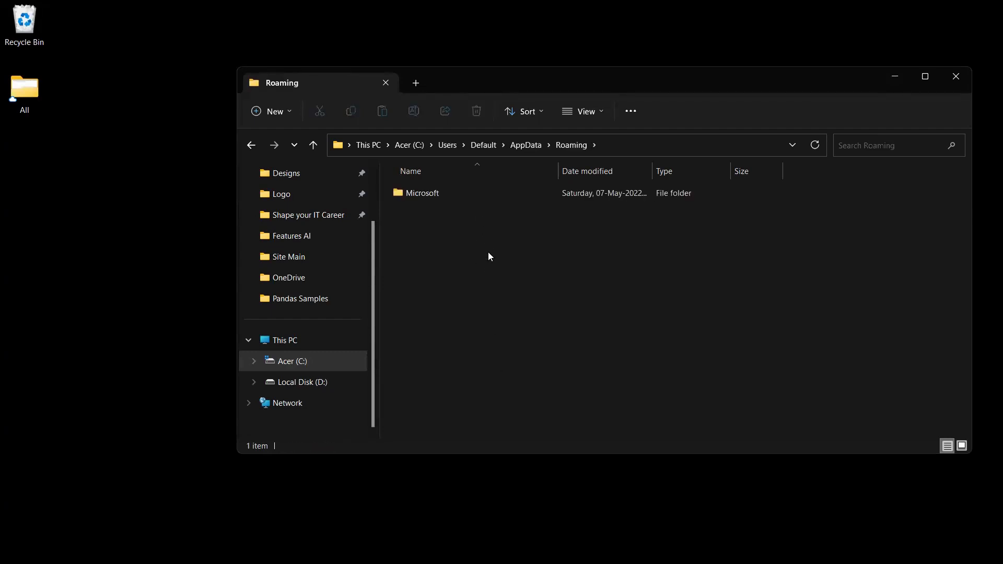
left_click(533, 145)
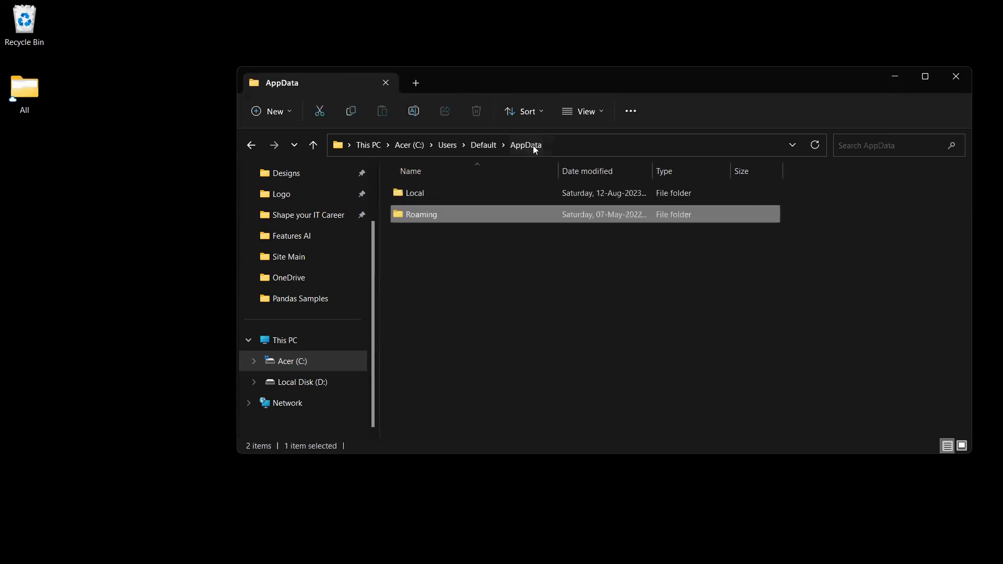
Check the Default profile's Local folder in AppData for MySQL remnants and return to the C: drive root
double_click(480, 196)
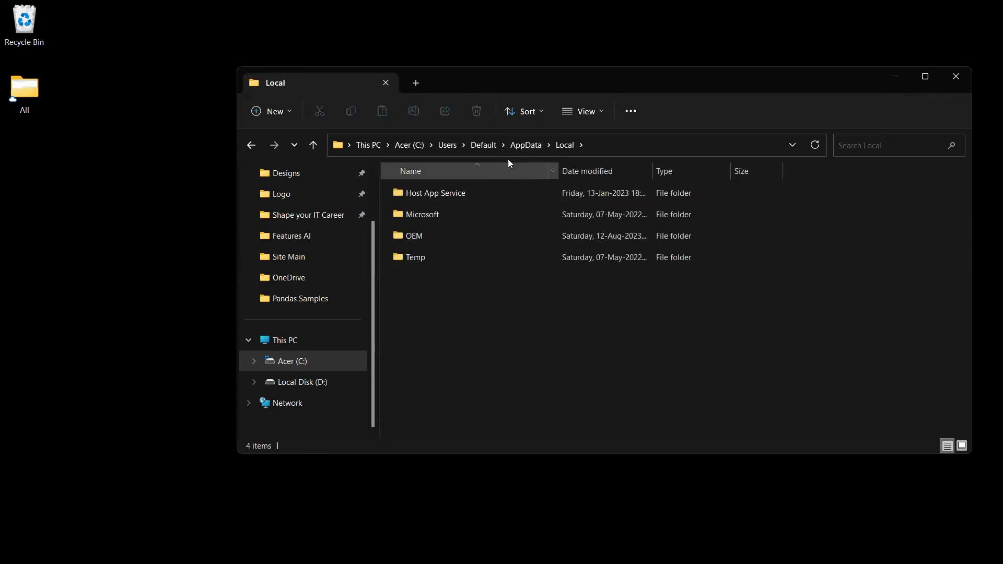
left_click(521, 151)
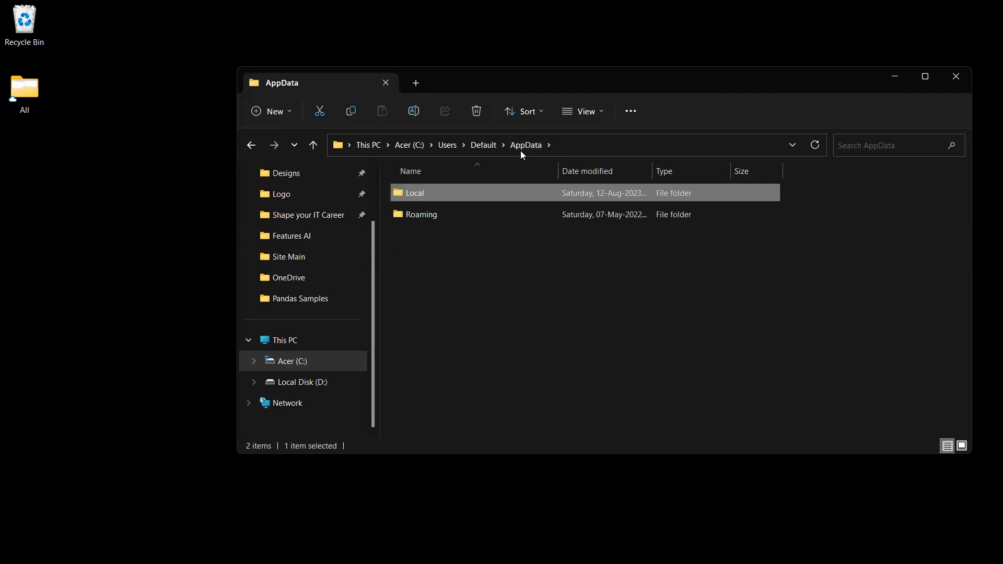
left_click(485, 154)
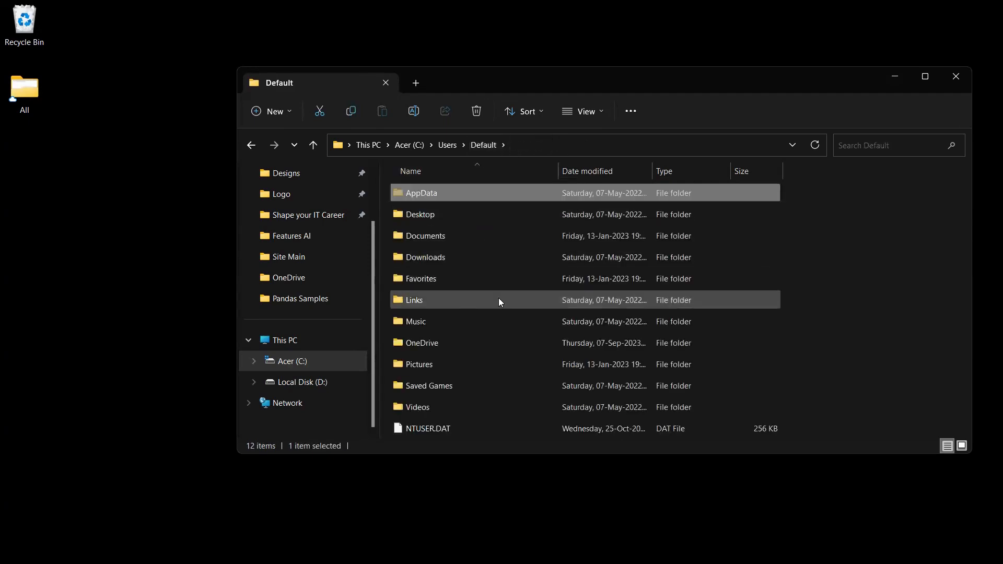
left_click(450, 145)
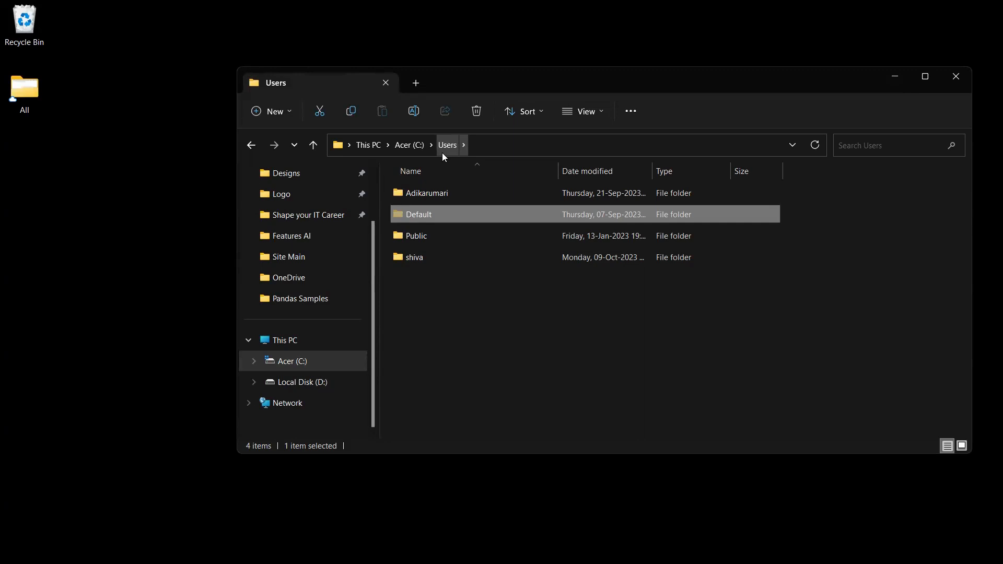
left_click(409, 147)
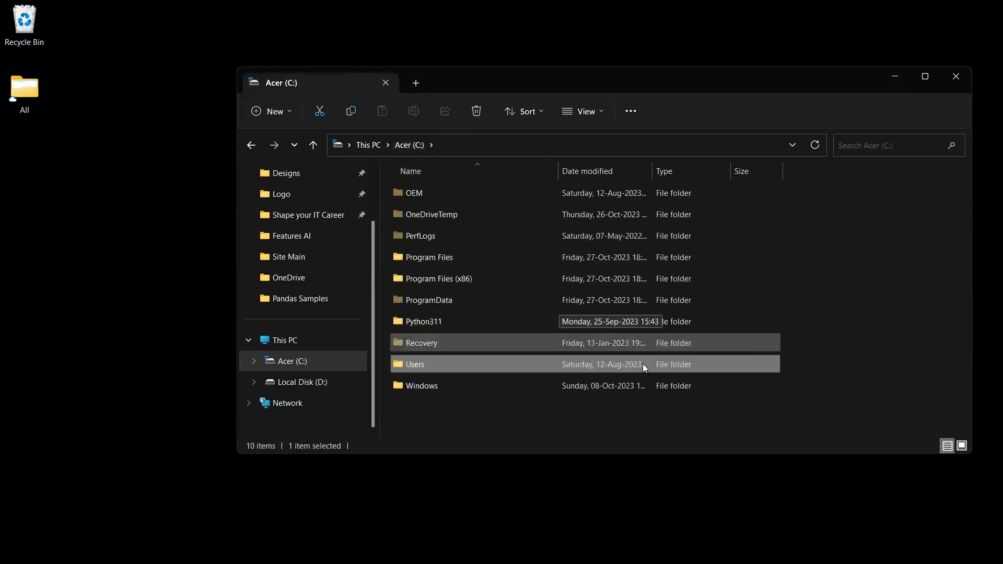